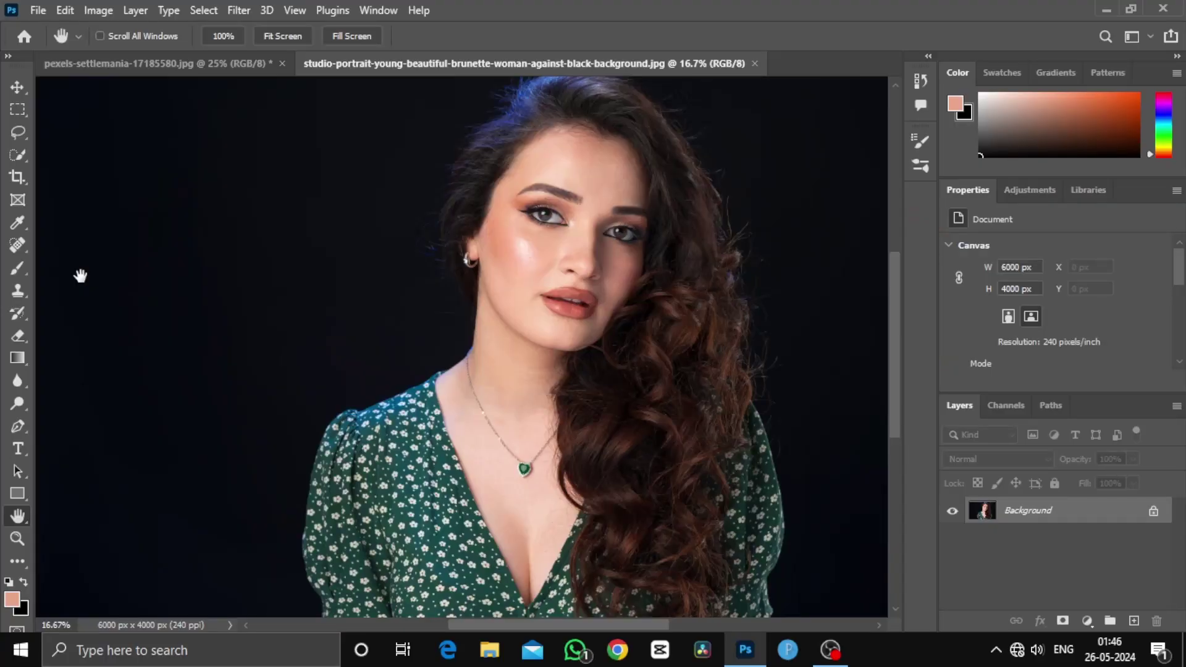
# - Compare the studio portrait with the bridal photo, ending on pexels-settlemania-17185580.jpg
pyautogui.click(150, 66)
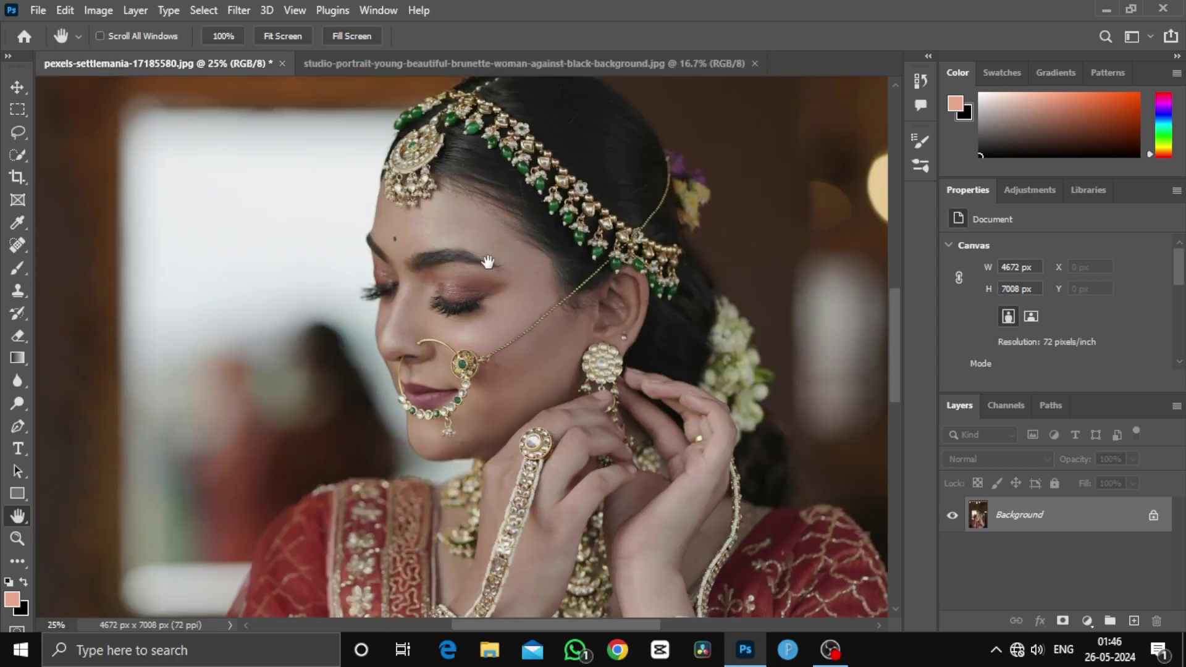
pyautogui.click(549, 64)
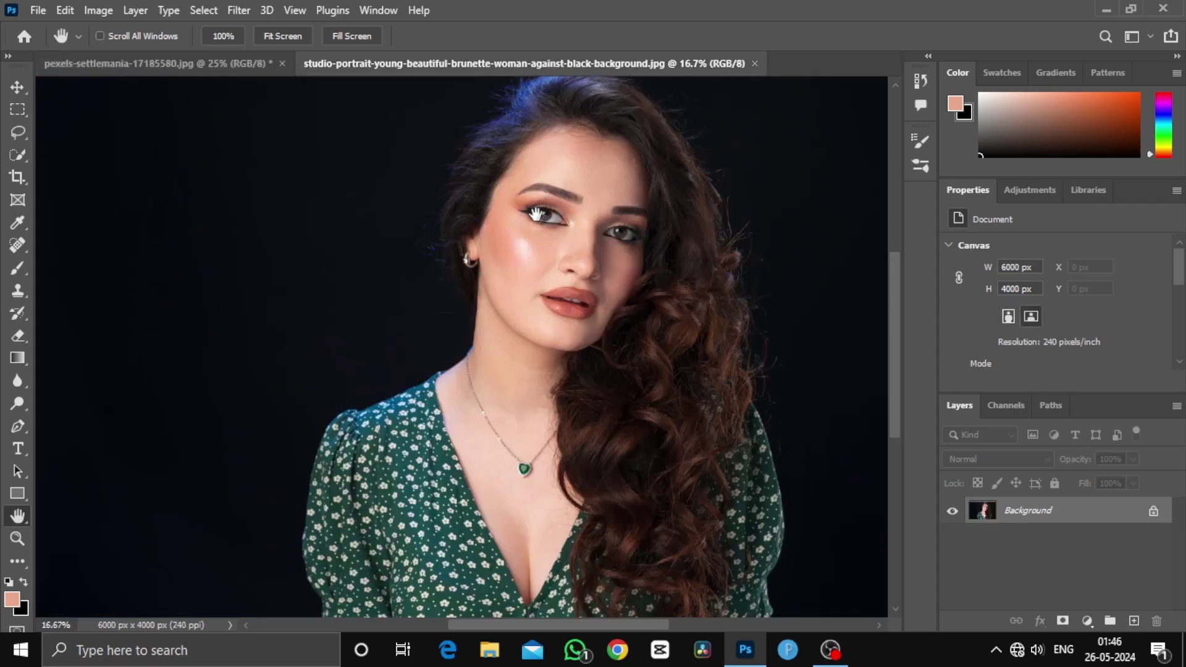
pyautogui.click(246, 67)
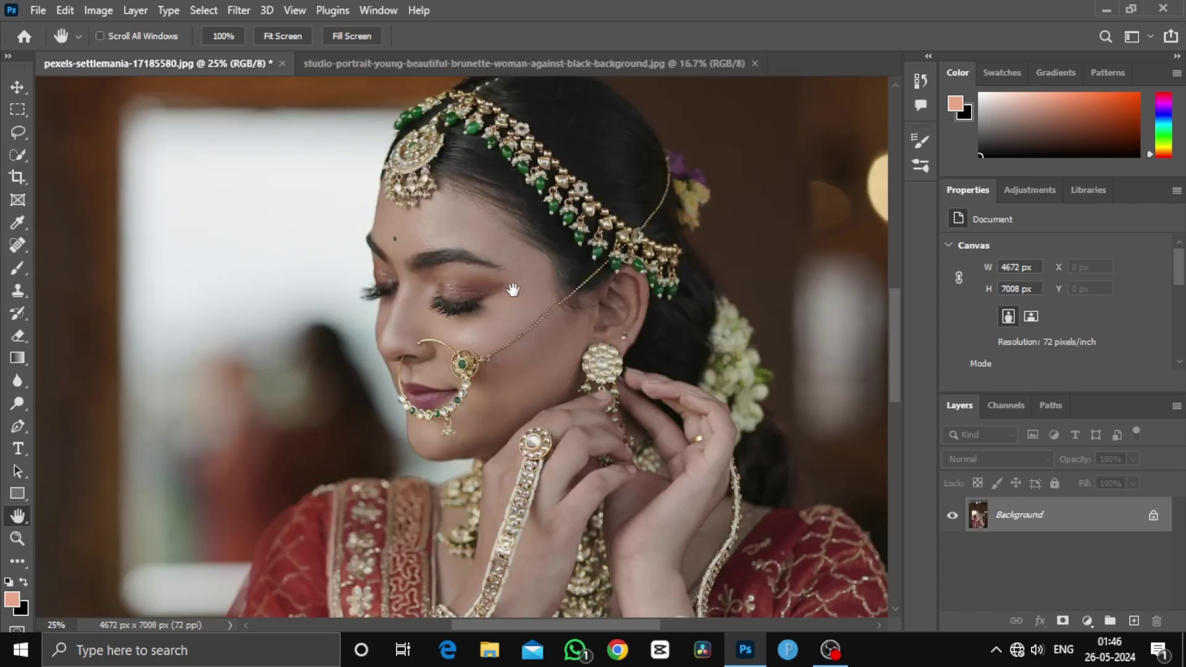
pyautogui.click(648, 62)
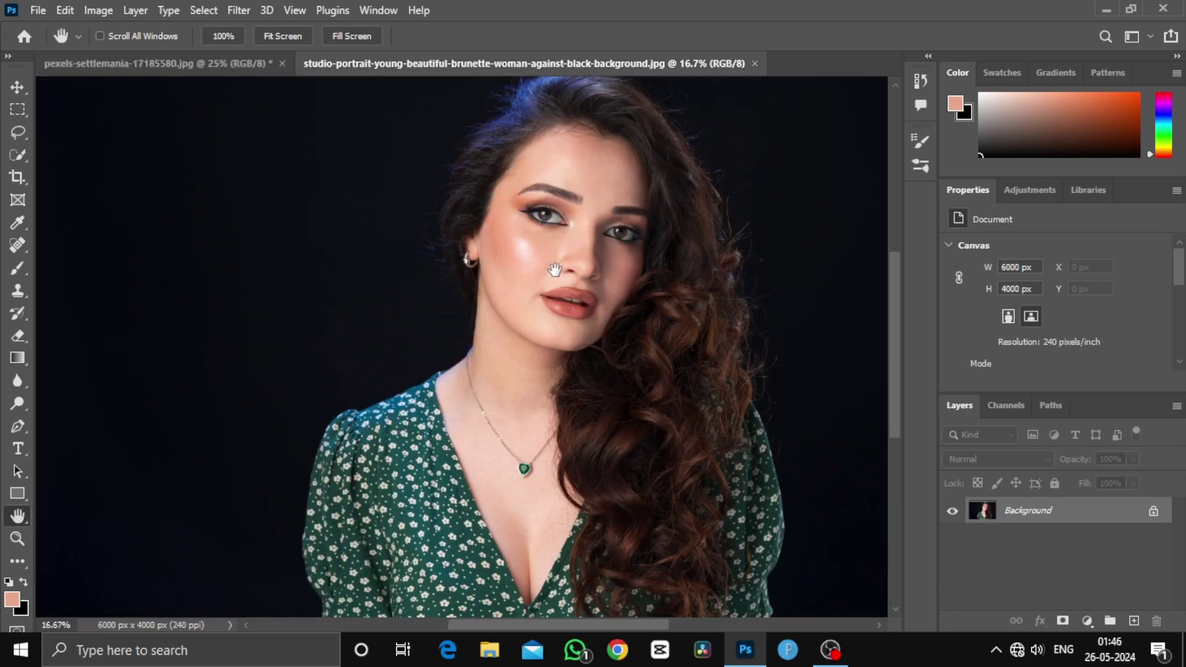
pyautogui.click(214, 69)
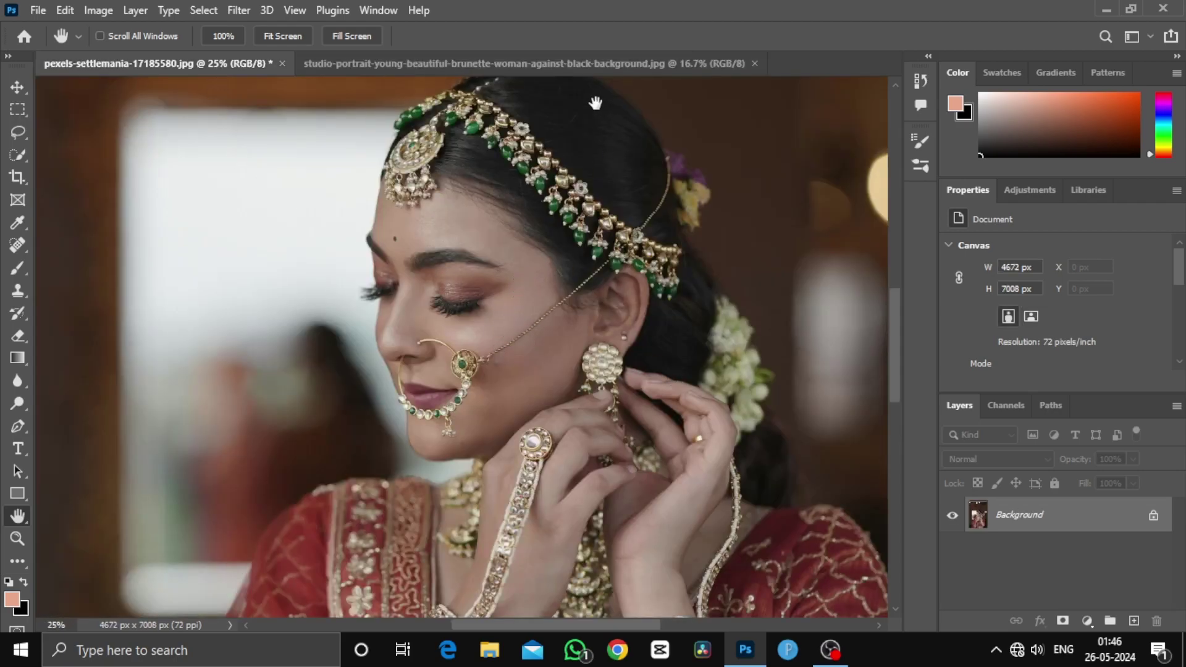
pyautogui.click(592, 69)
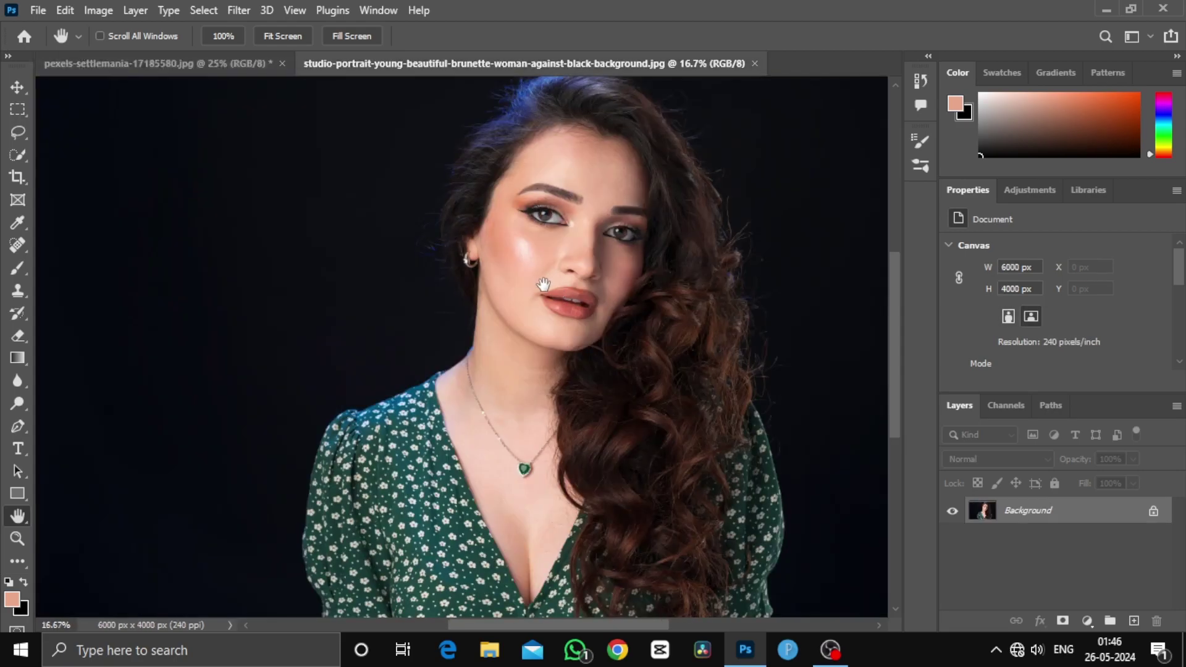
pyautogui.click(259, 65)
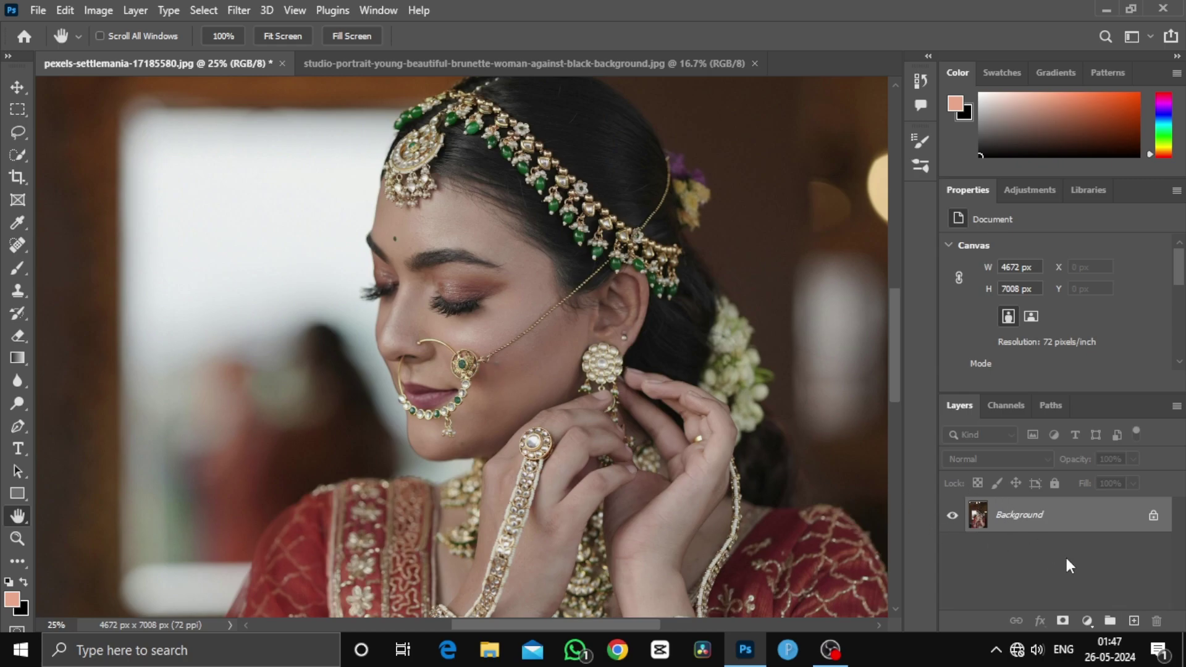
# - Add Layer 1 and Layer 2 and paint a forehead-sampled beige dab on Layer 2
pyautogui.click(1135, 619)
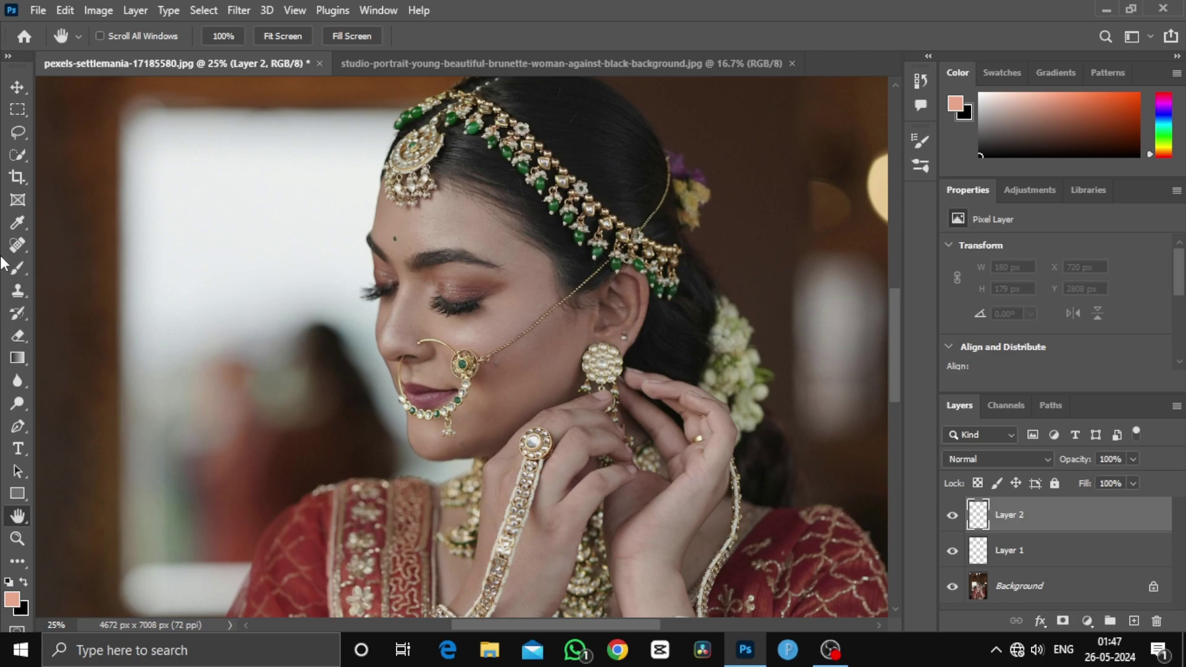
pyautogui.click(20, 269)
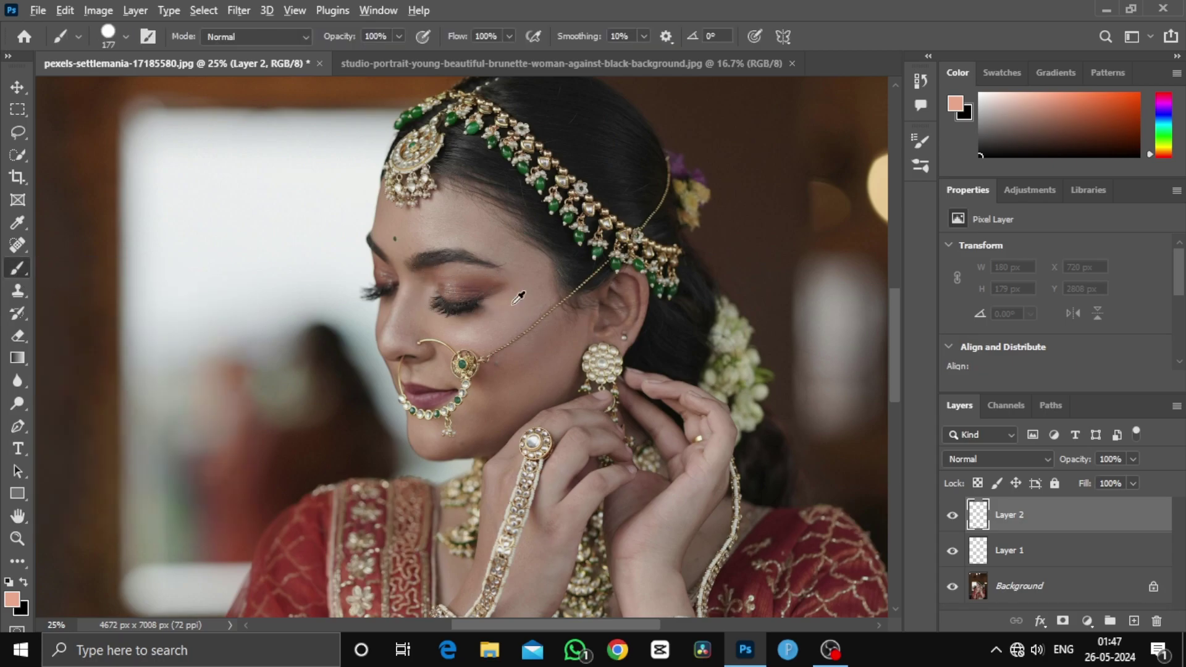
pyautogui.keyDown('alt'); pyautogui.click(430, 223); pyautogui.keyUp('alt')
pyautogui.click(181, 205)
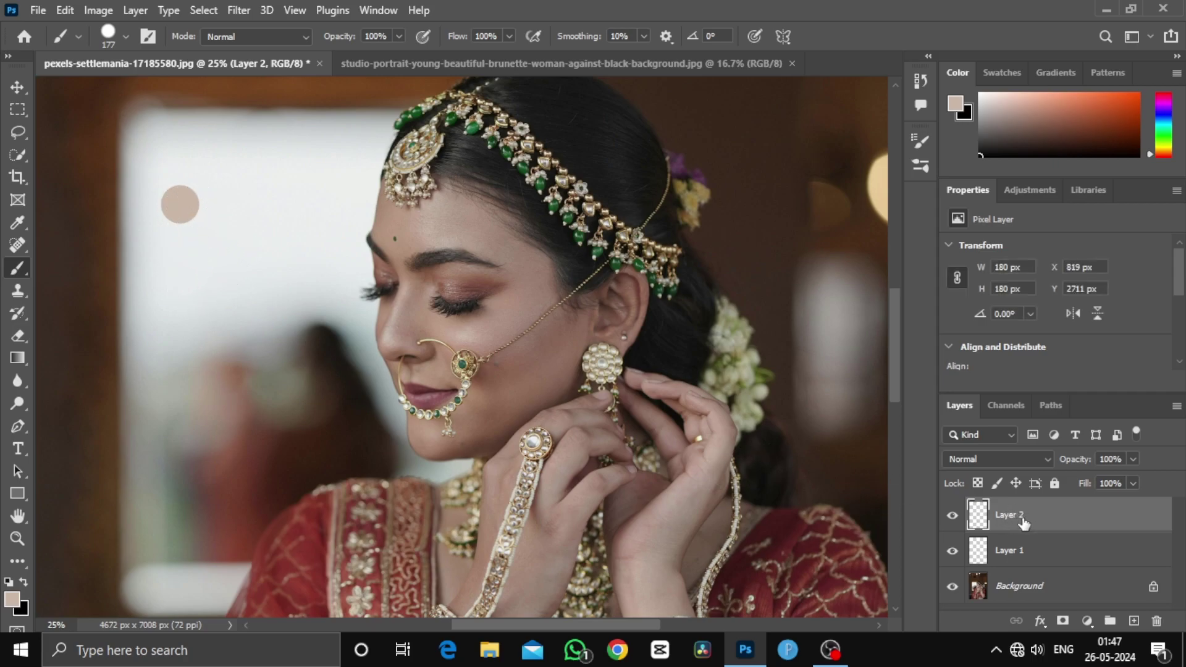
# - Paint a salmon-pink dot on Layer 1 after checking the studio portrait
pyautogui.click(1029, 552)
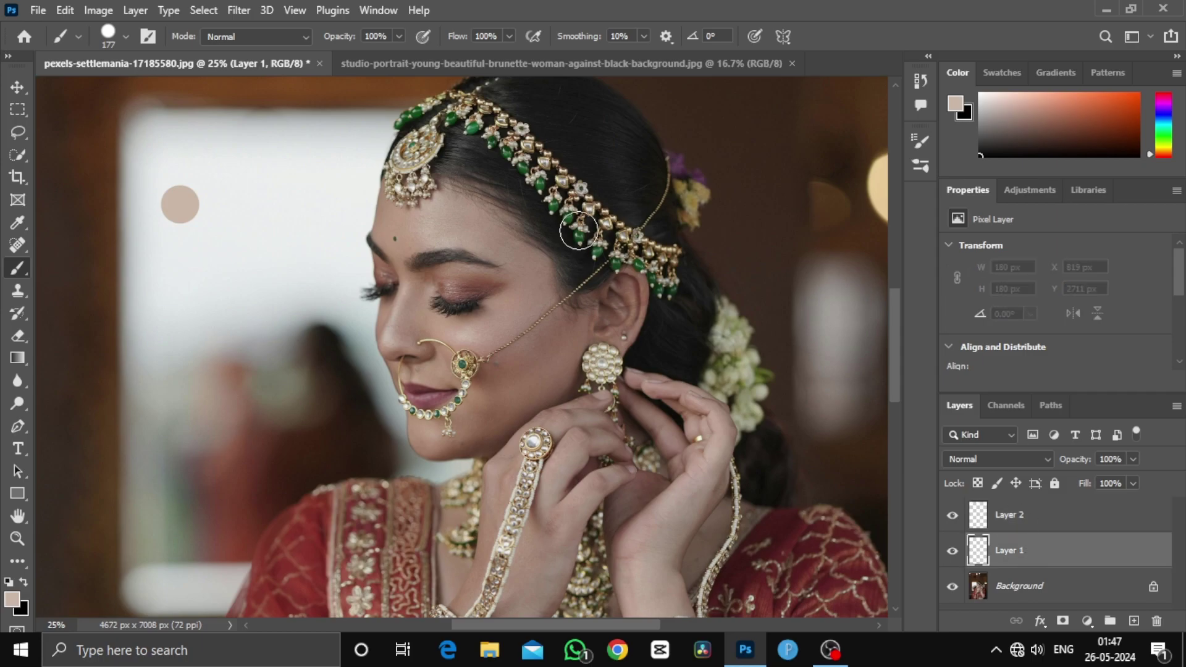
pyautogui.click(536, 65)
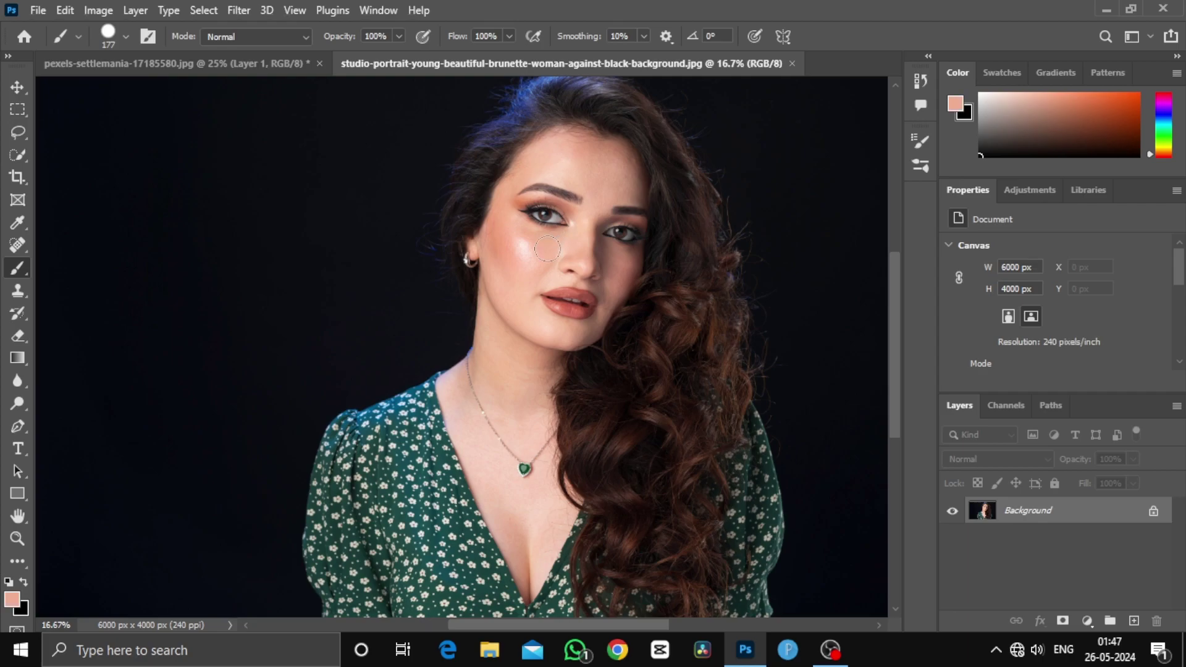
pyautogui.click(264, 62)
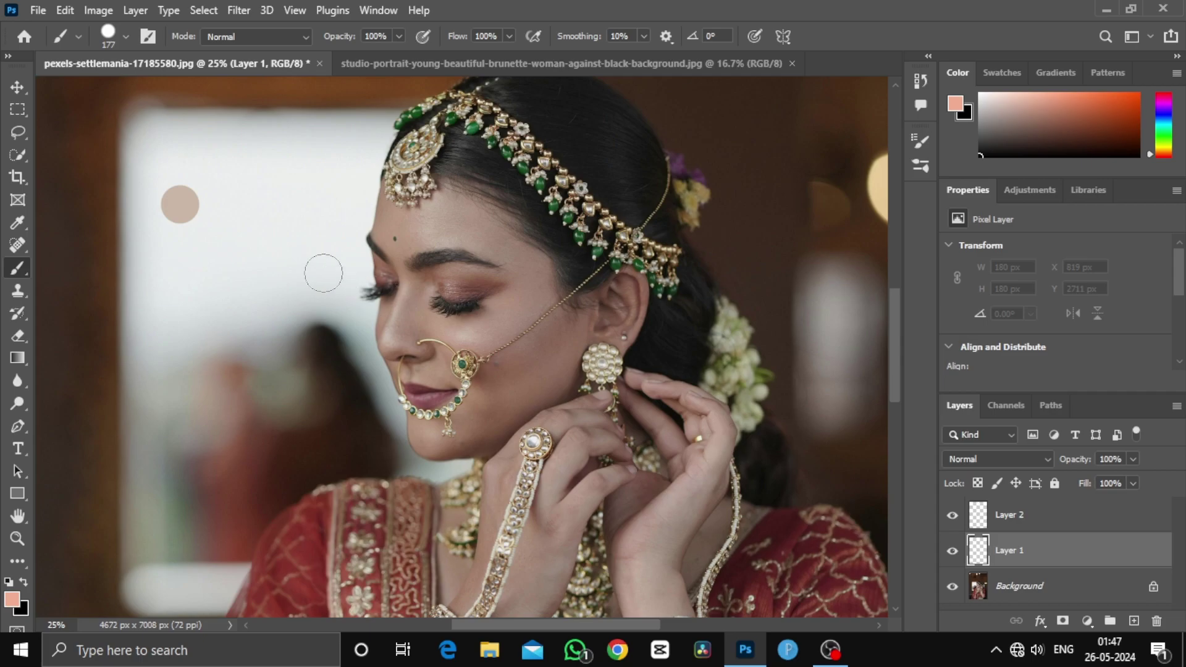
pyautogui.click(194, 215)
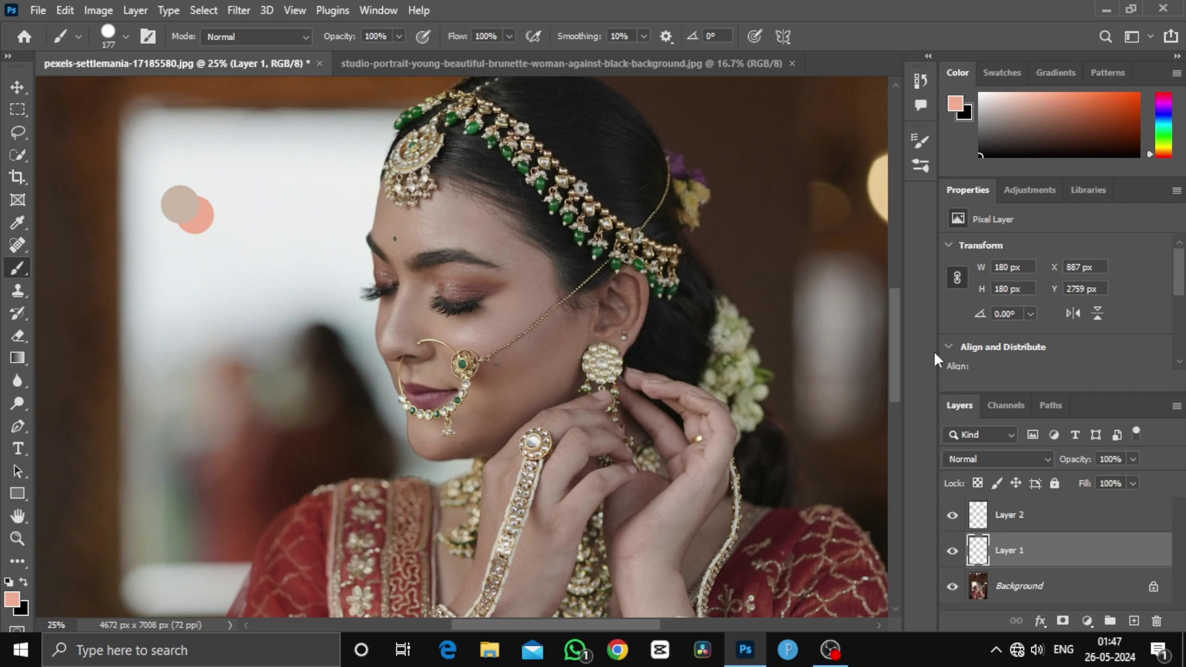
pyautogui.click(1012, 521)
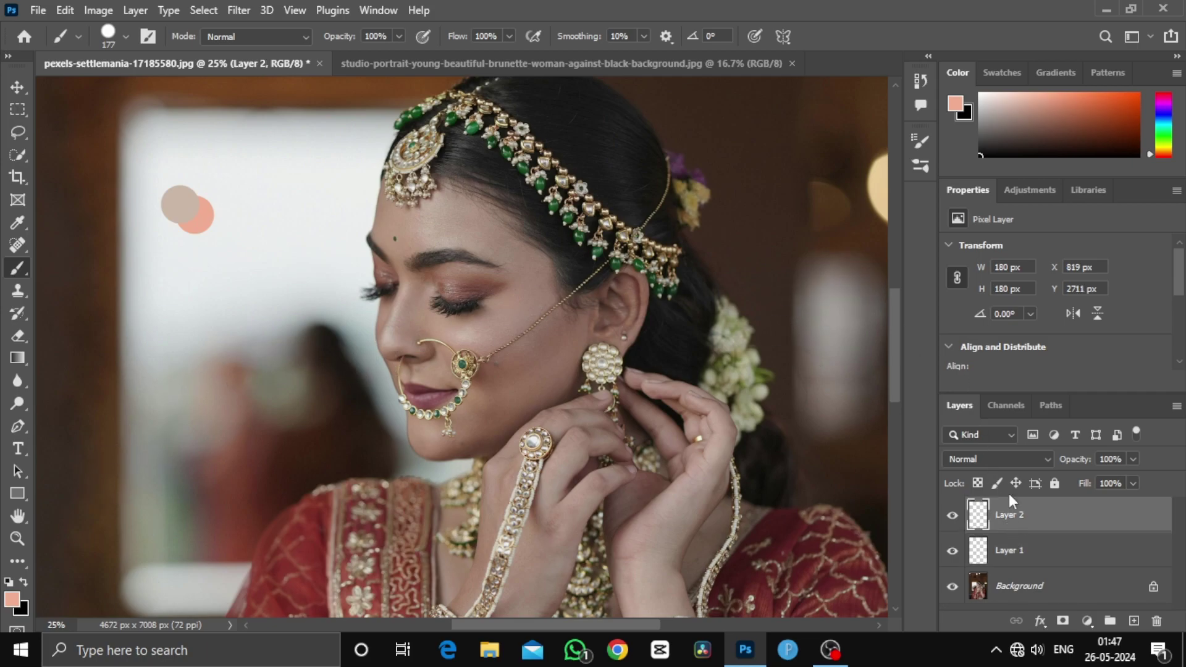
# - Set Layer 2 to the Subtract blend mode and target the Background layer
pyautogui.click(1004, 460)
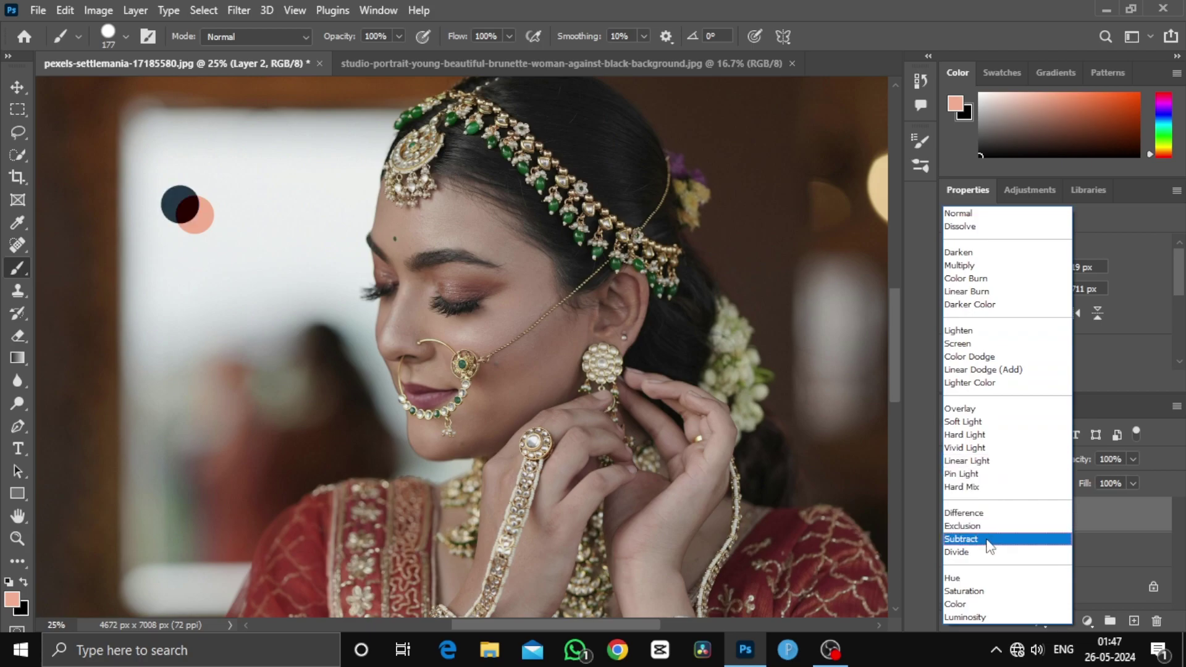
pyautogui.click(987, 540)
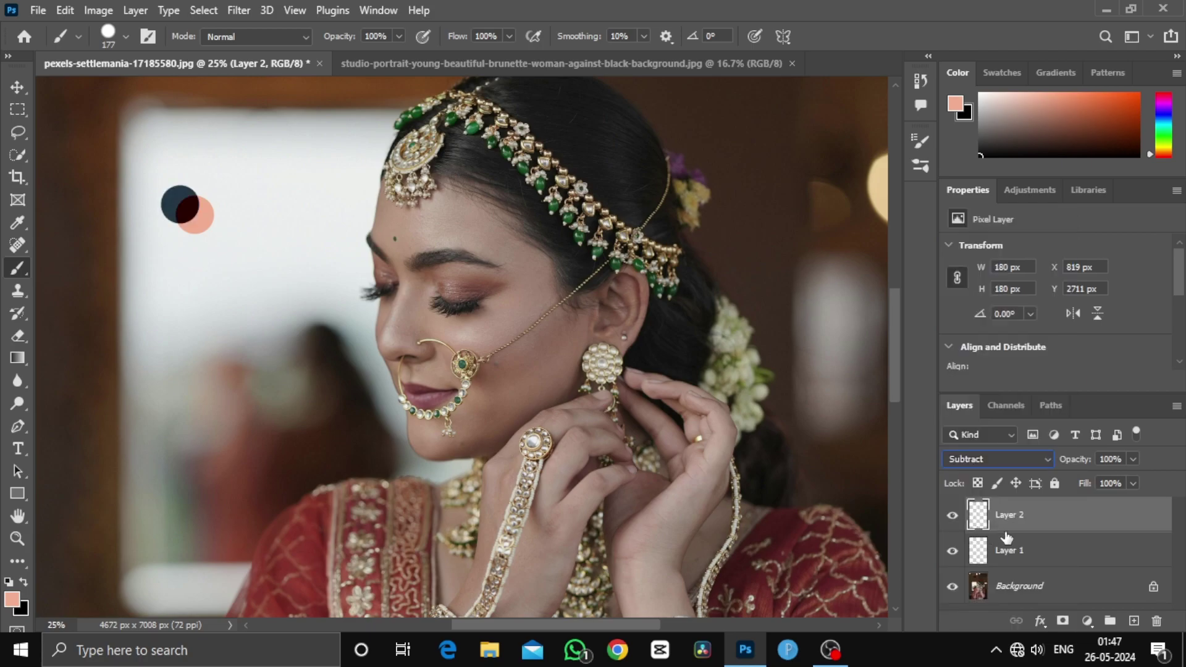
pyautogui.click(1014, 589)
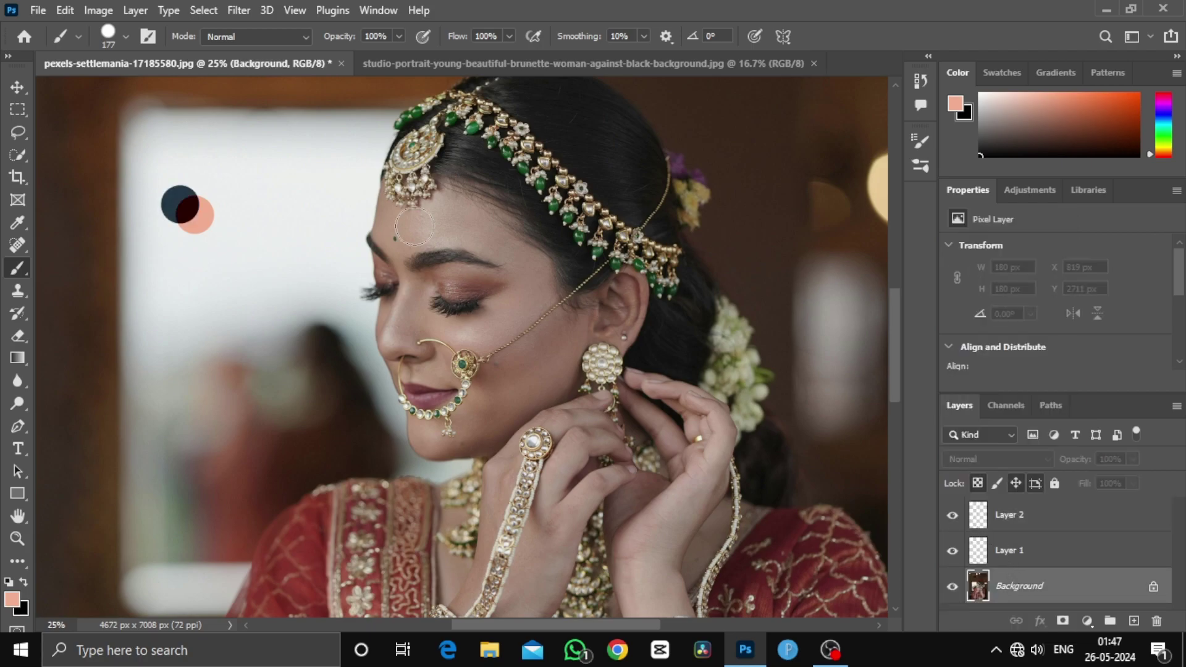
pyautogui.click(209, 10)
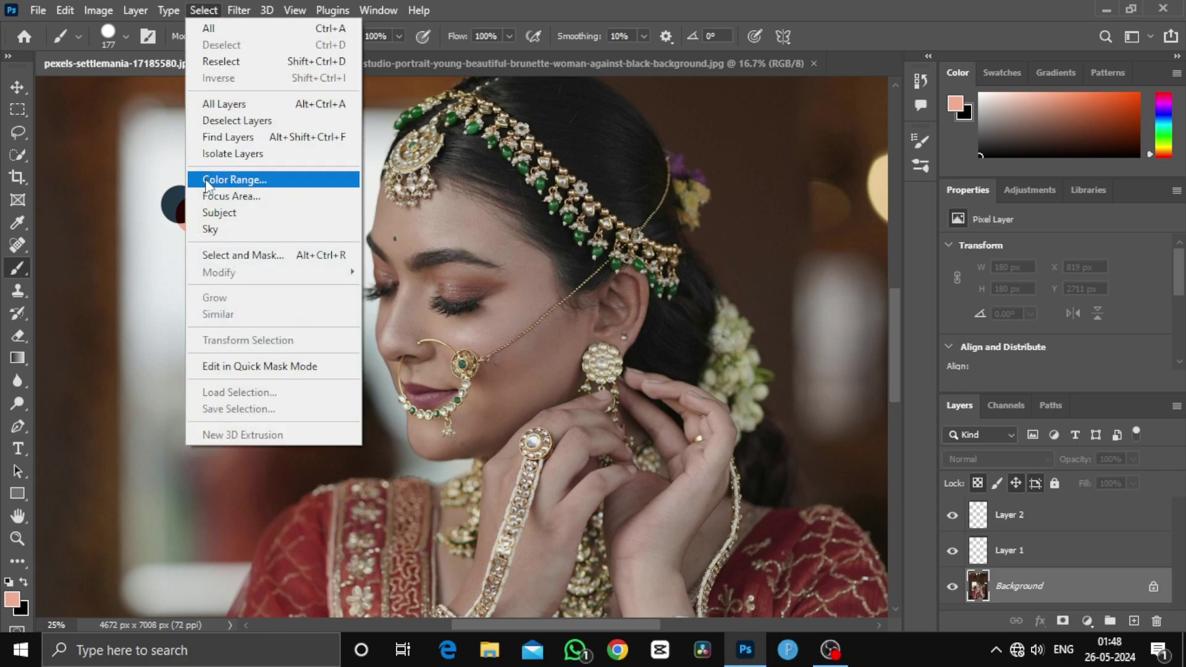
# - Use Color Range with Skin Tones at Fuzziness 10 to select the bride's skin
pyautogui.click(224, 182)
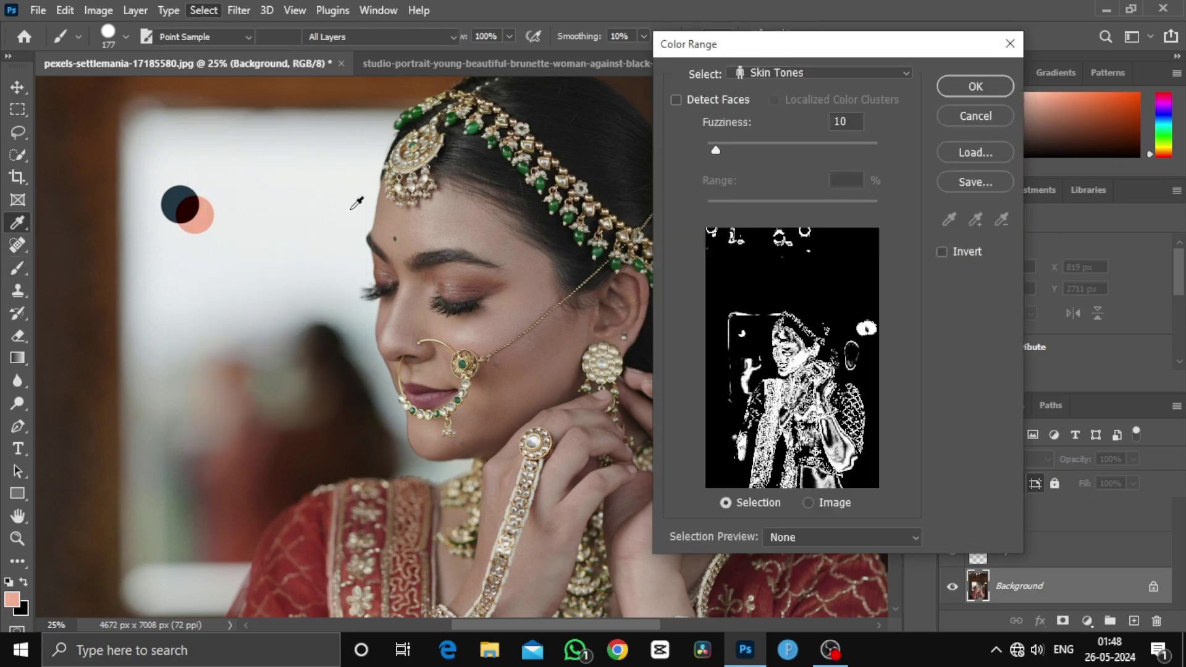
pyautogui.click(791, 74)
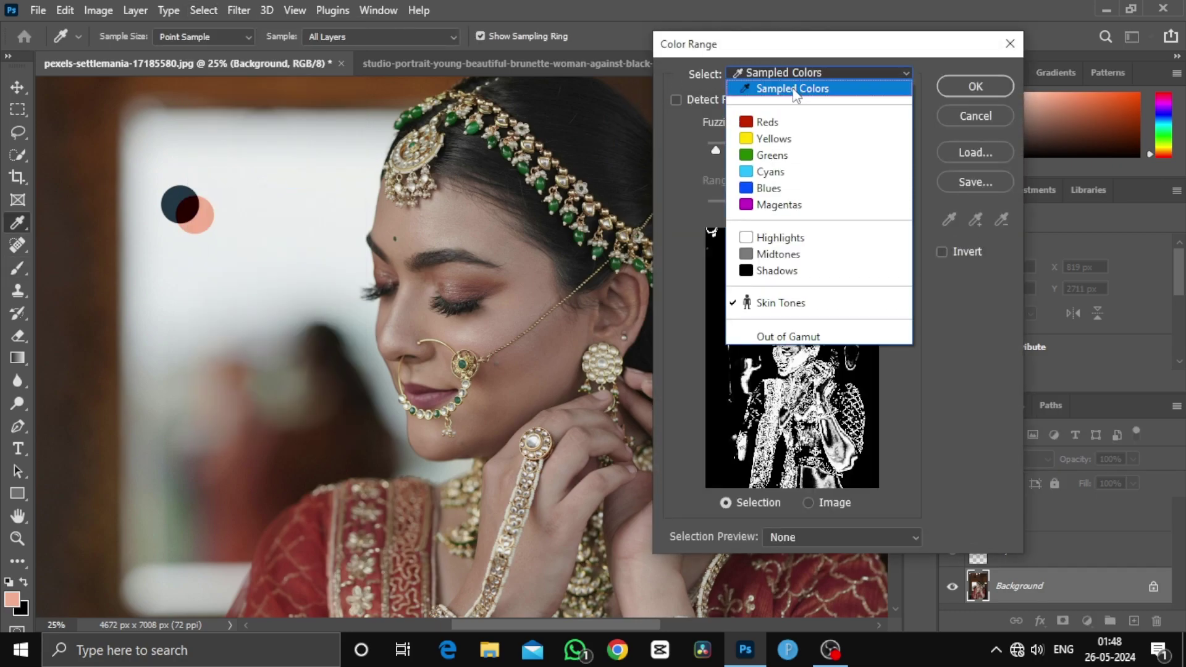
pyautogui.click(782, 88)
pyautogui.click(806, 73)
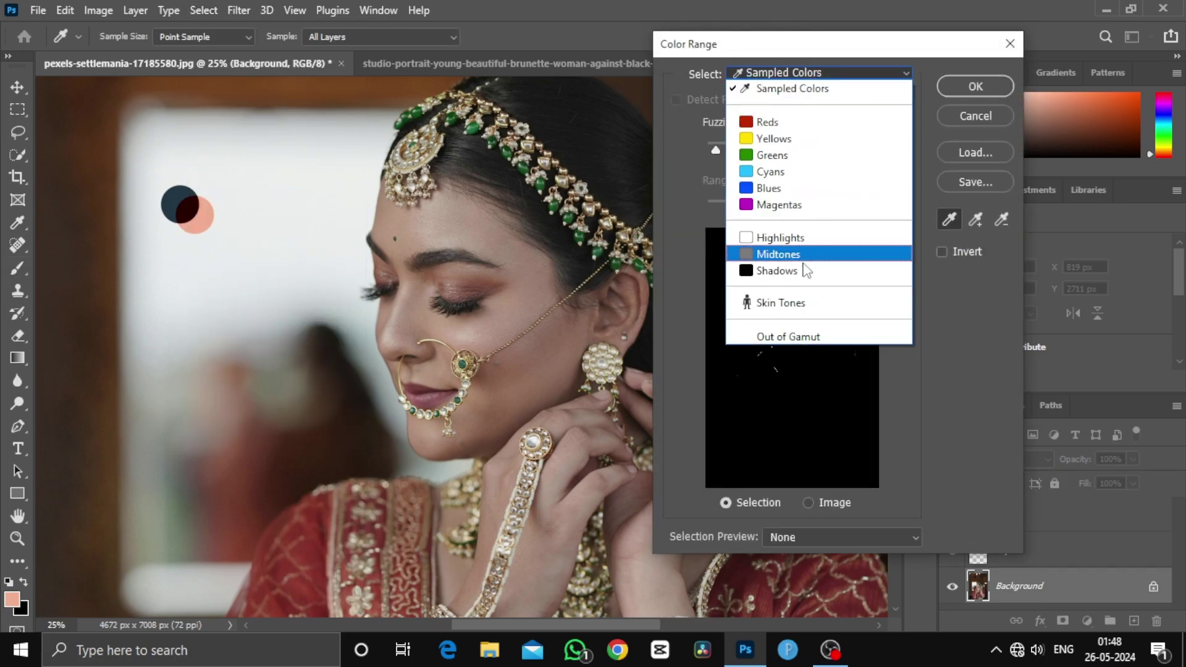
pyautogui.click(799, 307)
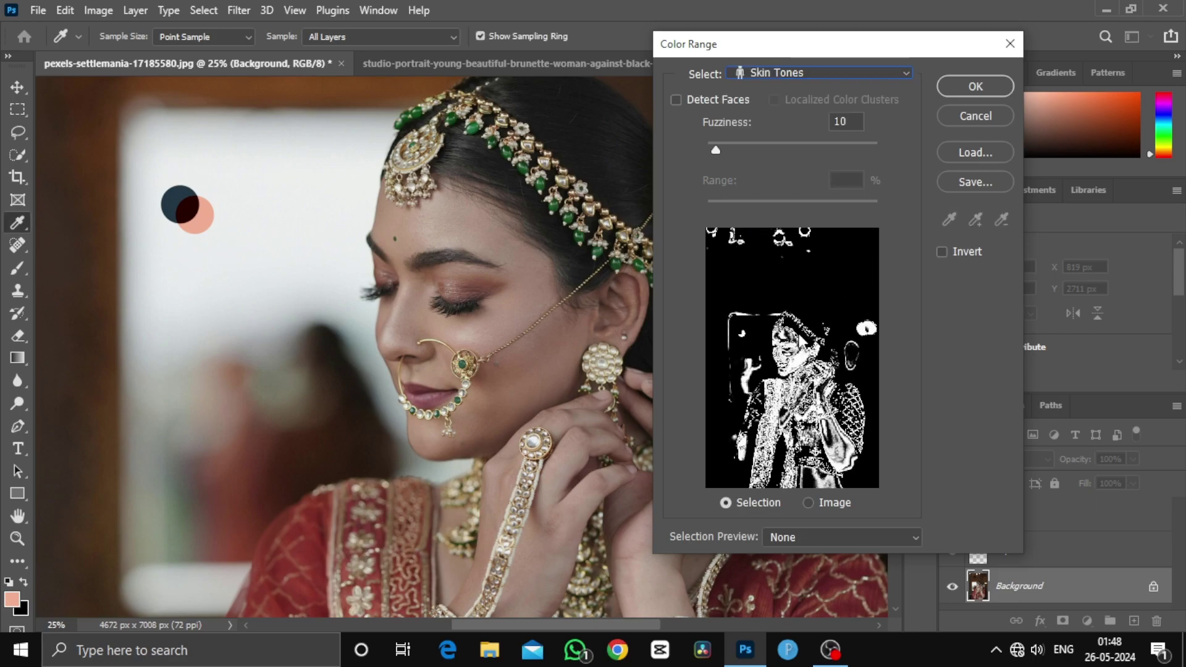
pyautogui.moveTo(717, 146); pyautogui.dragTo(720, 150)
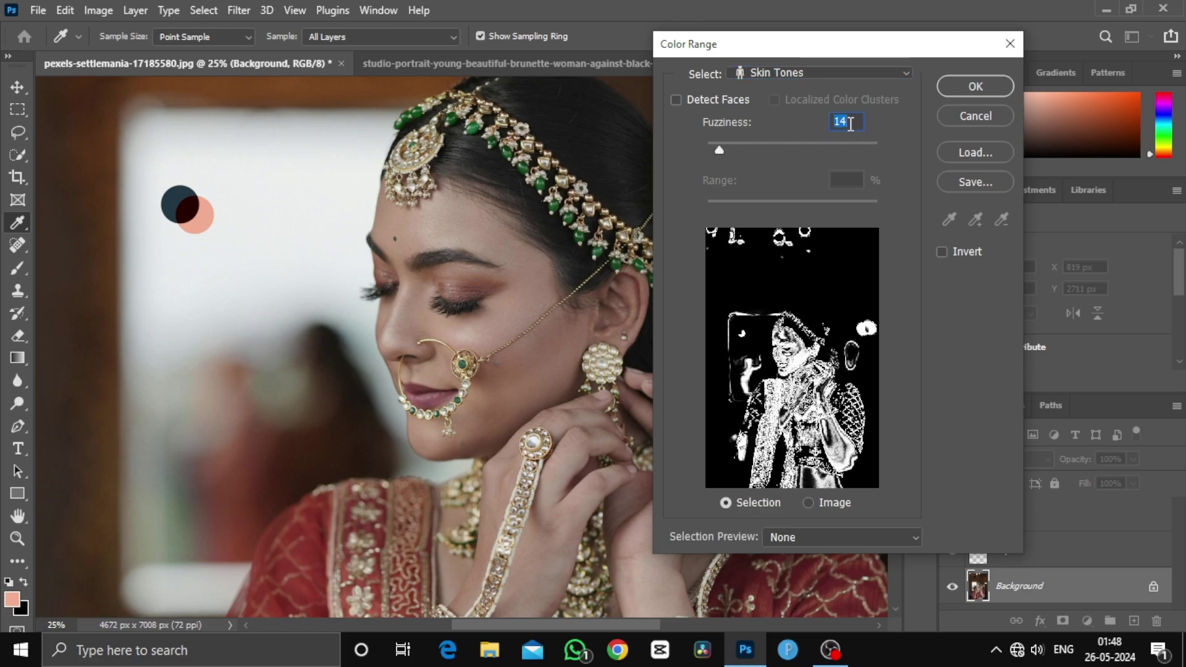
pyautogui.write('10')
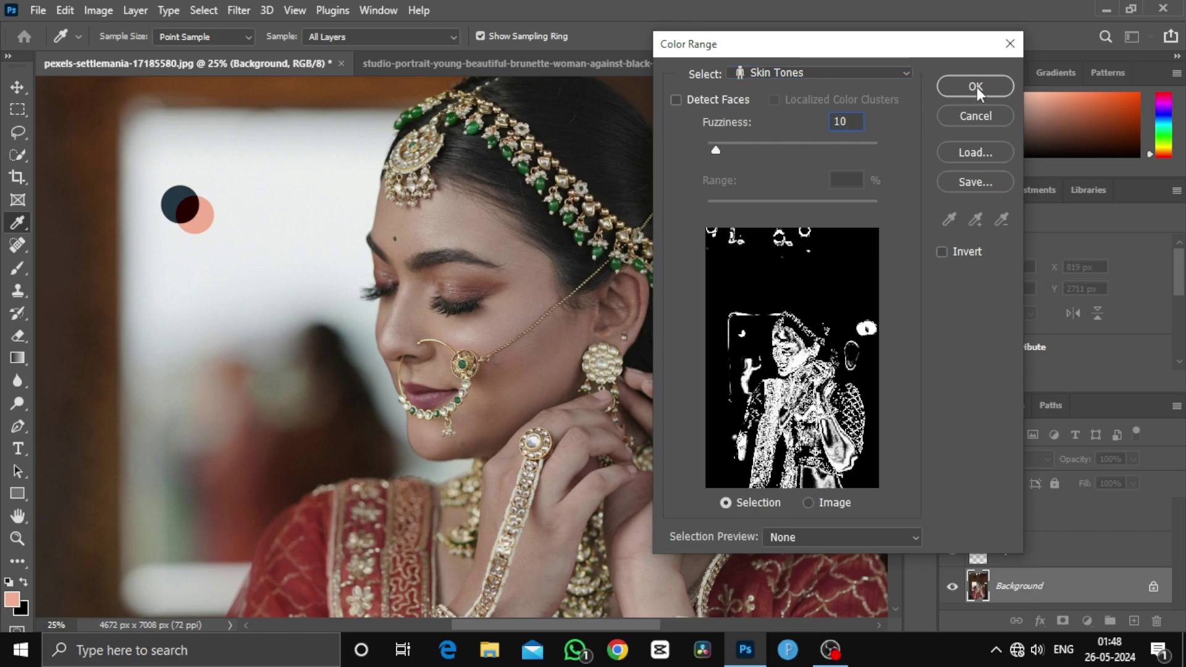
pyautogui.click(975, 87)
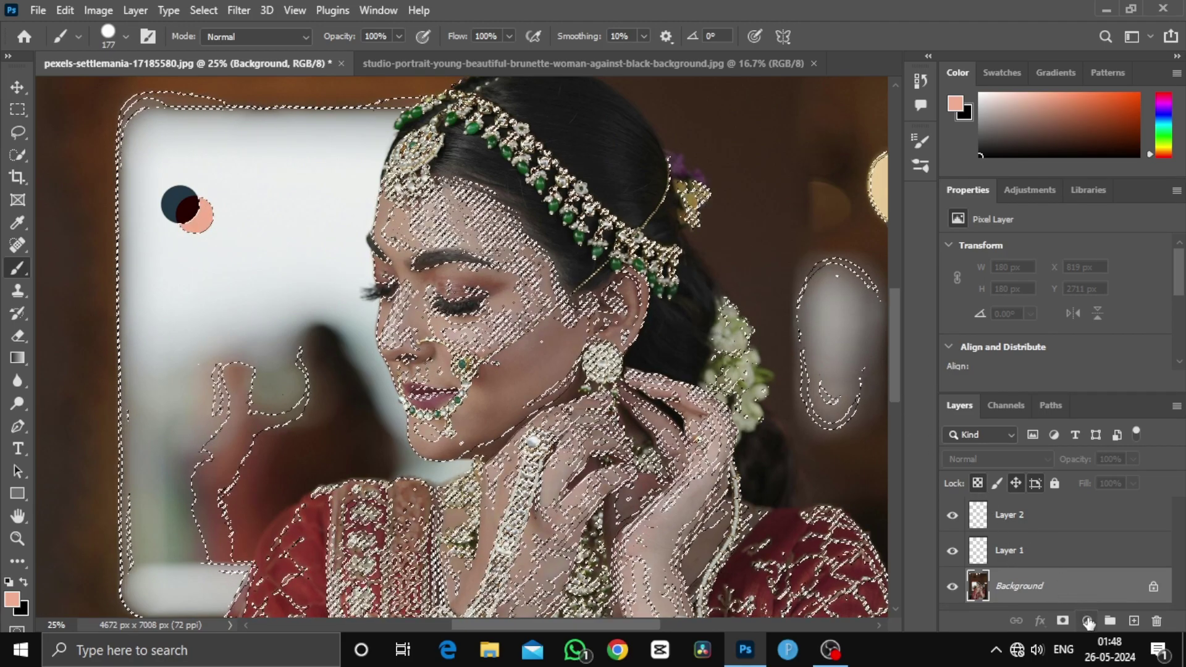
# - Add a Solid Color fill layer in dark red 270000 over the skin selection
pyautogui.click(1088, 620)
pyautogui.click(1074, 319)
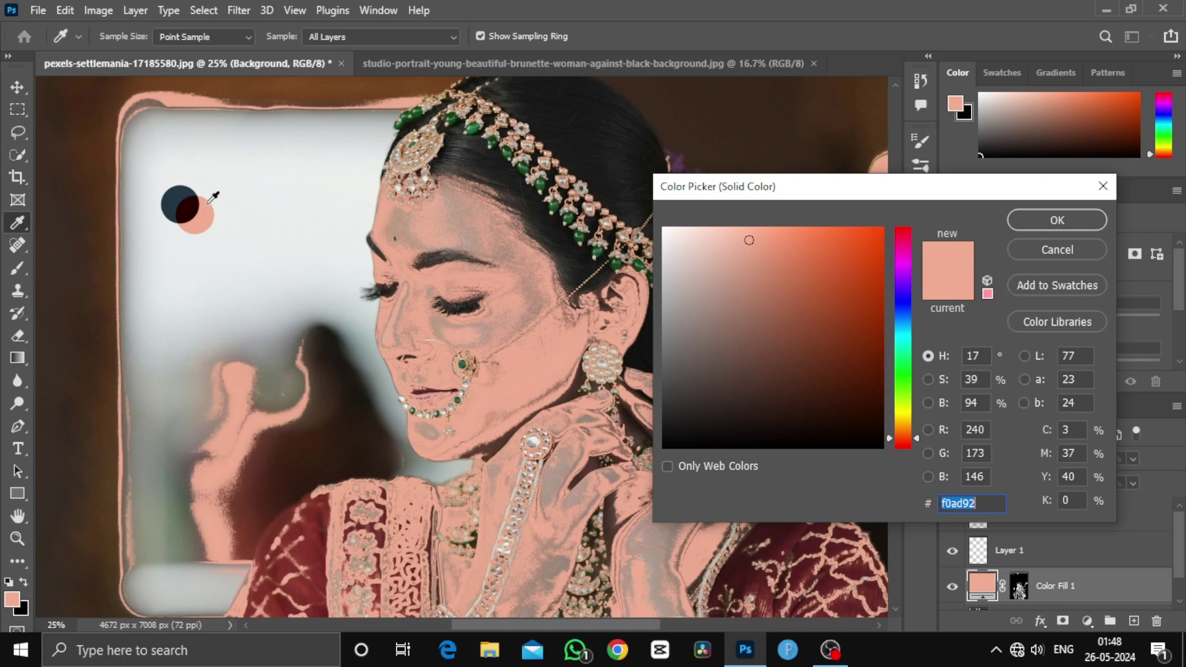
pyautogui.click(188, 209)
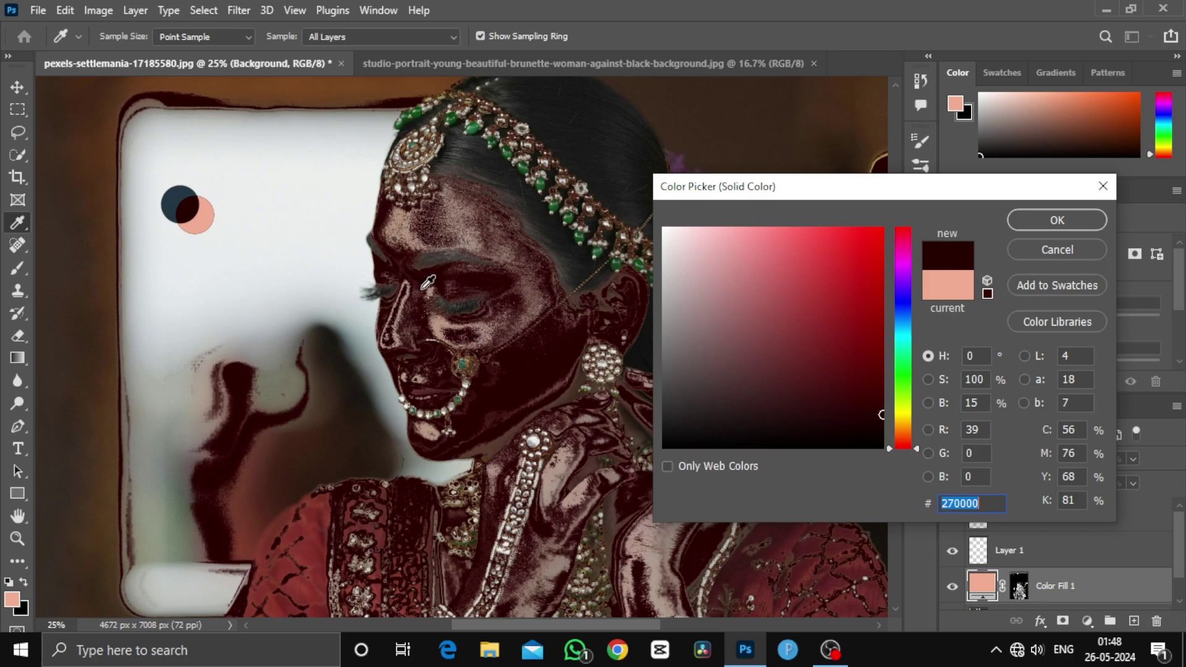
pyautogui.click(1044, 219)
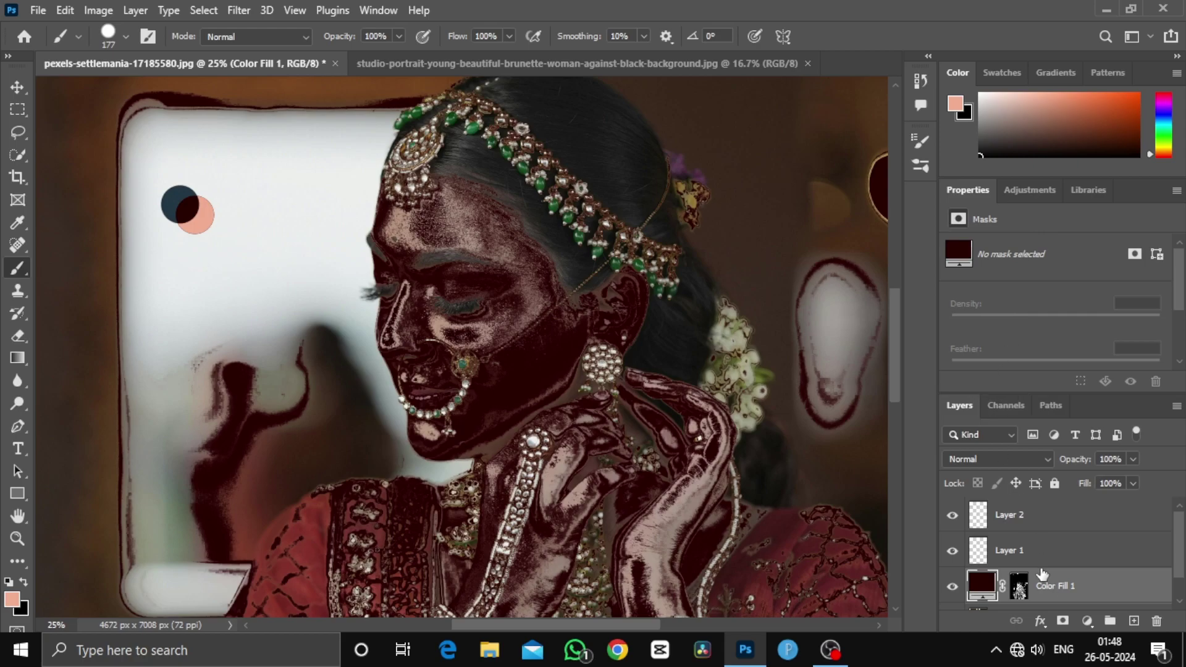
# - Set Color Fill 1 to Color Dodge and feather its mask to 38.9 px
pyautogui.scroll(-1, 1033, 561)
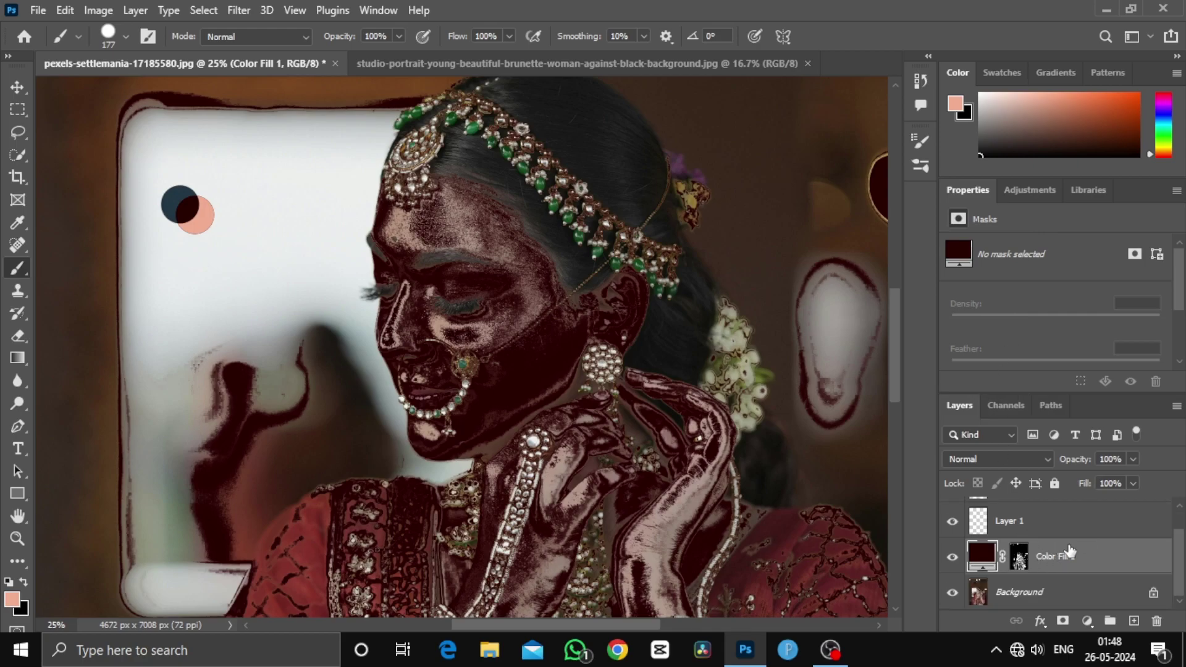
pyautogui.click(984, 457)
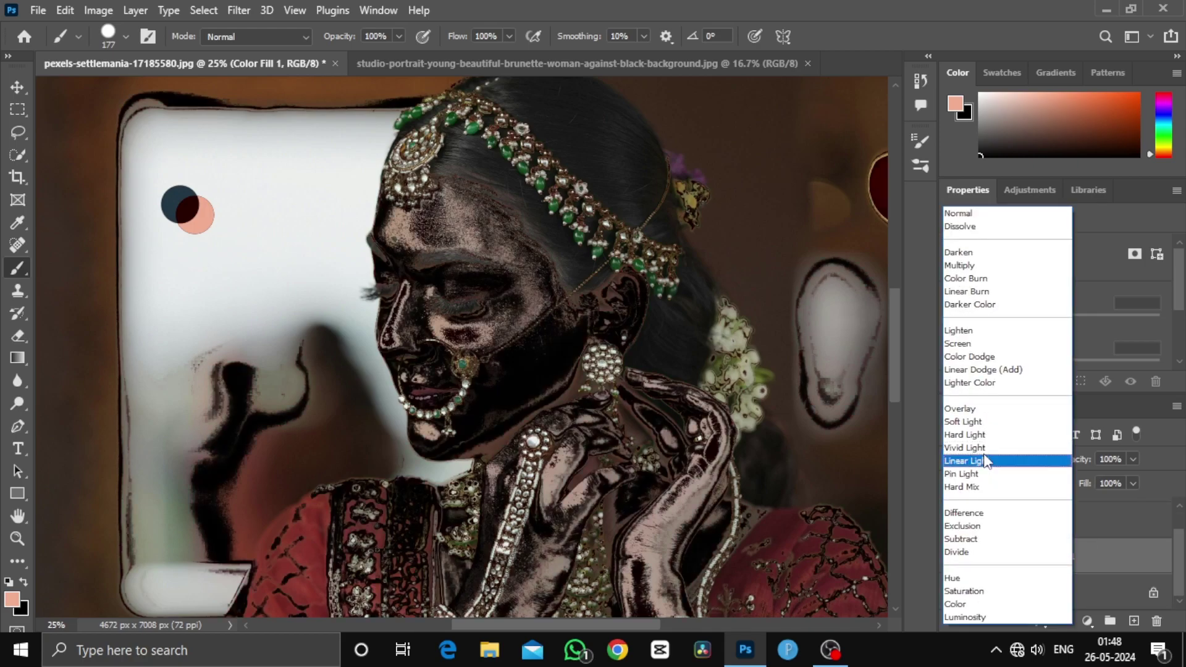
pyautogui.click(979, 359)
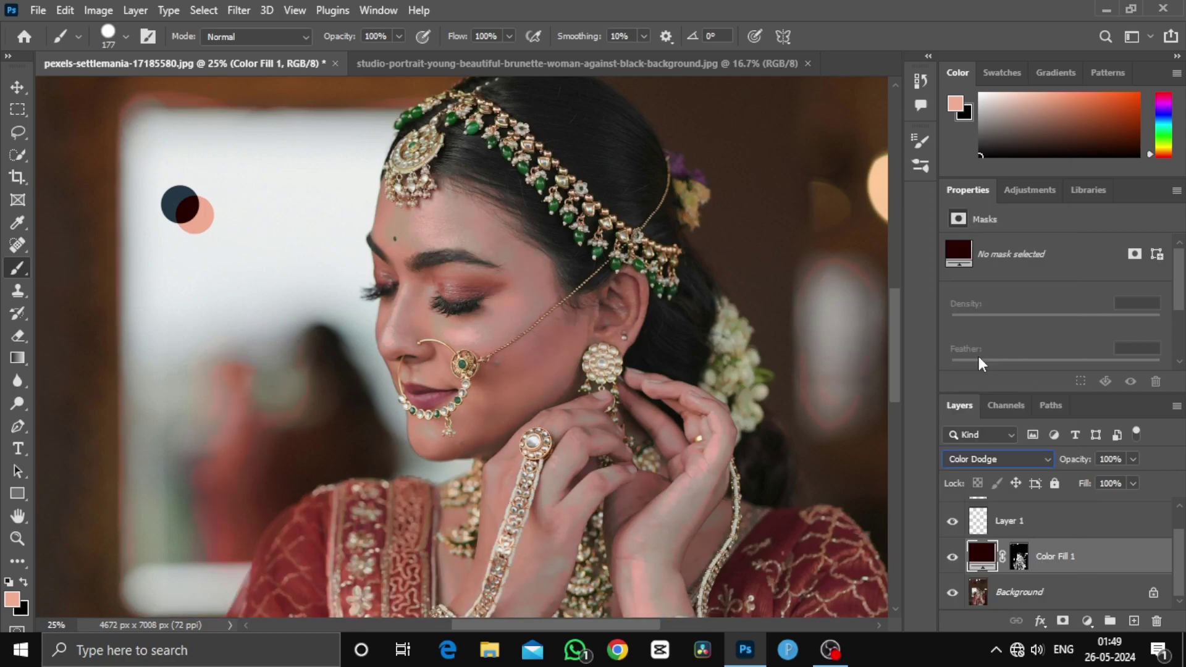
pyautogui.click(1018, 559)
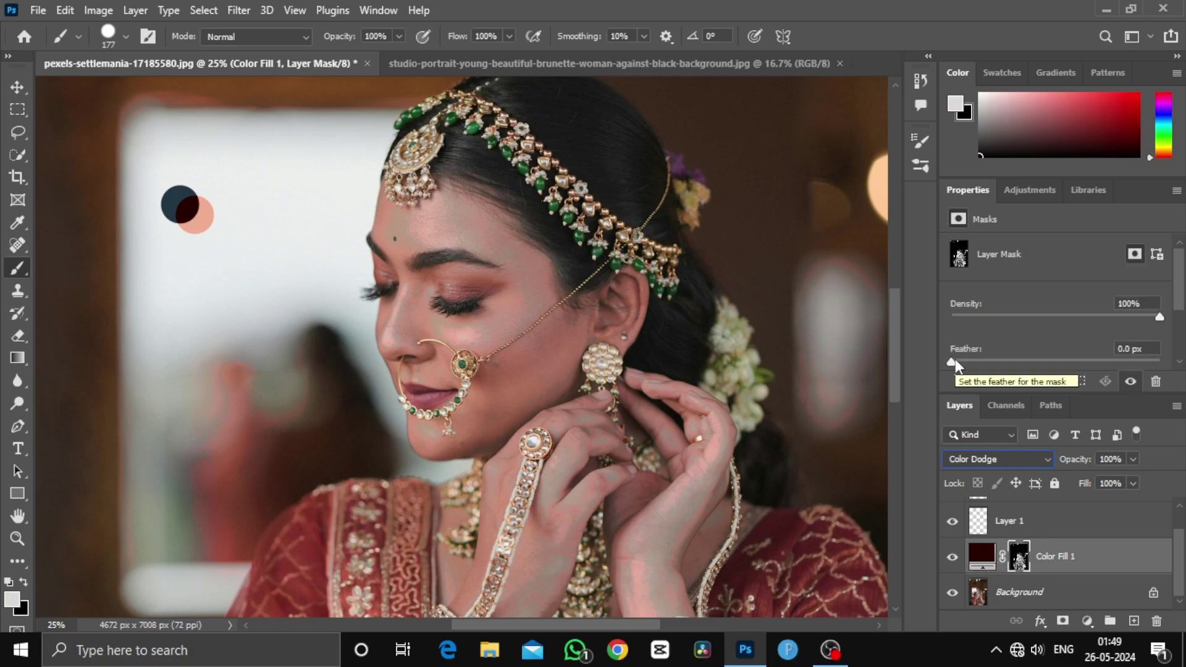
pyautogui.moveTo(955, 360)
pyautogui.mouseDown()
pyautogui.moveTo(1067, 375)
pyautogui.moveTo(1055, 376)
pyautogui.mouseUp()
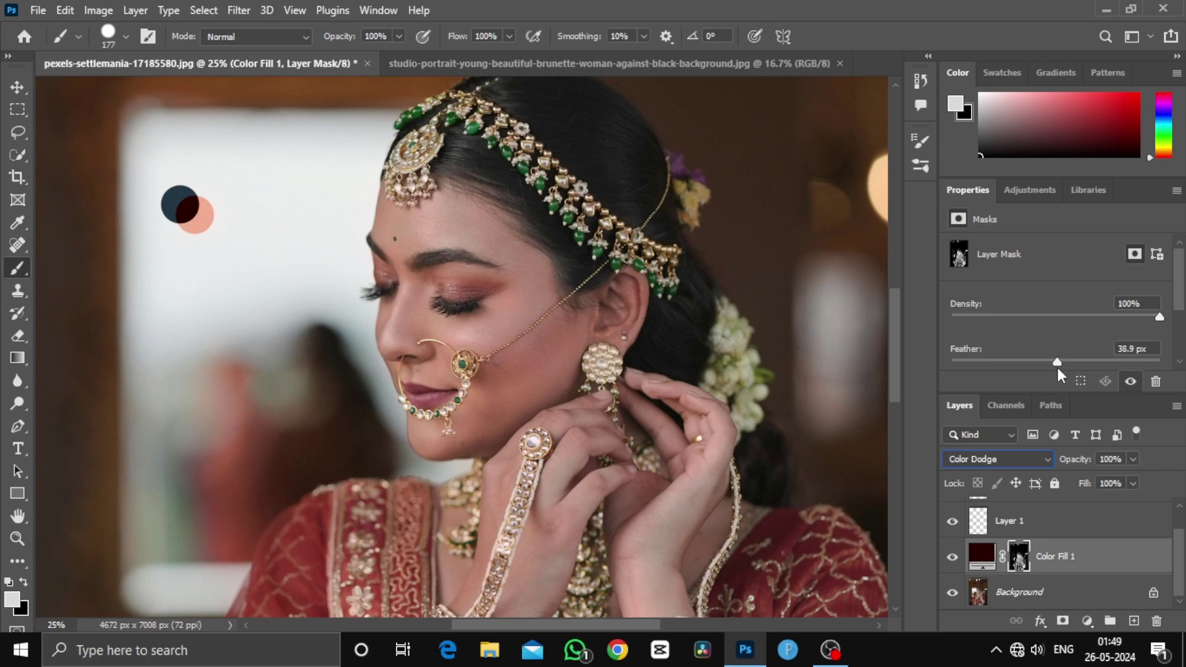
pyautogui.scroll(-1, 606, 297)
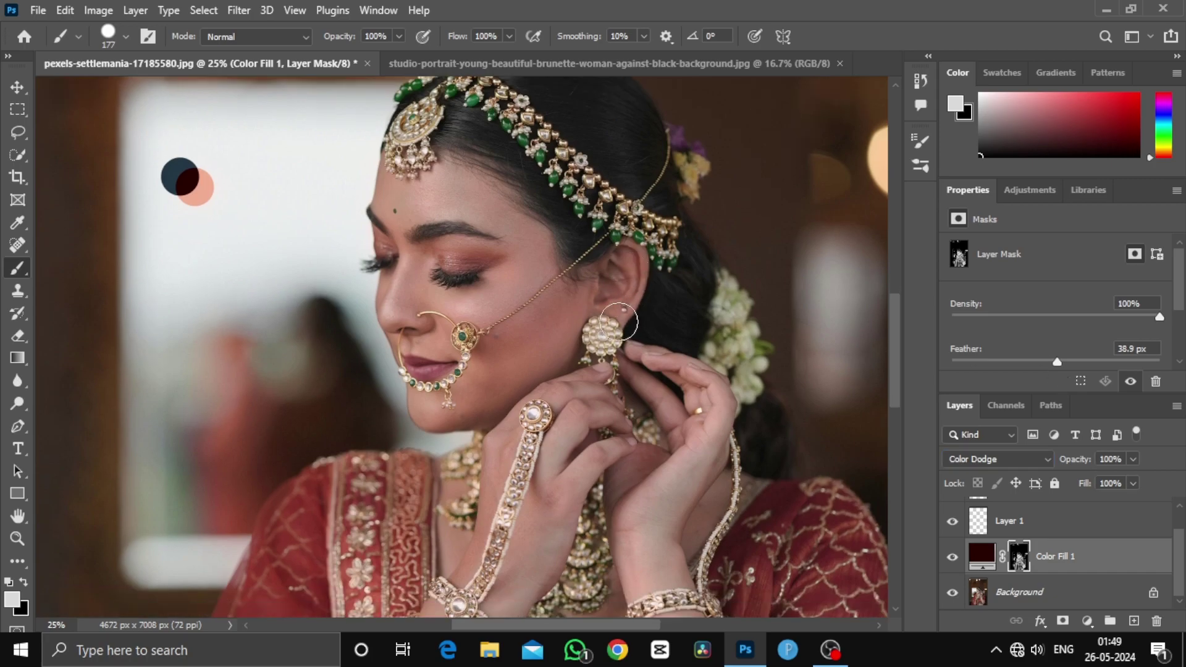
pyautogui.scroll(1, 638, 385)
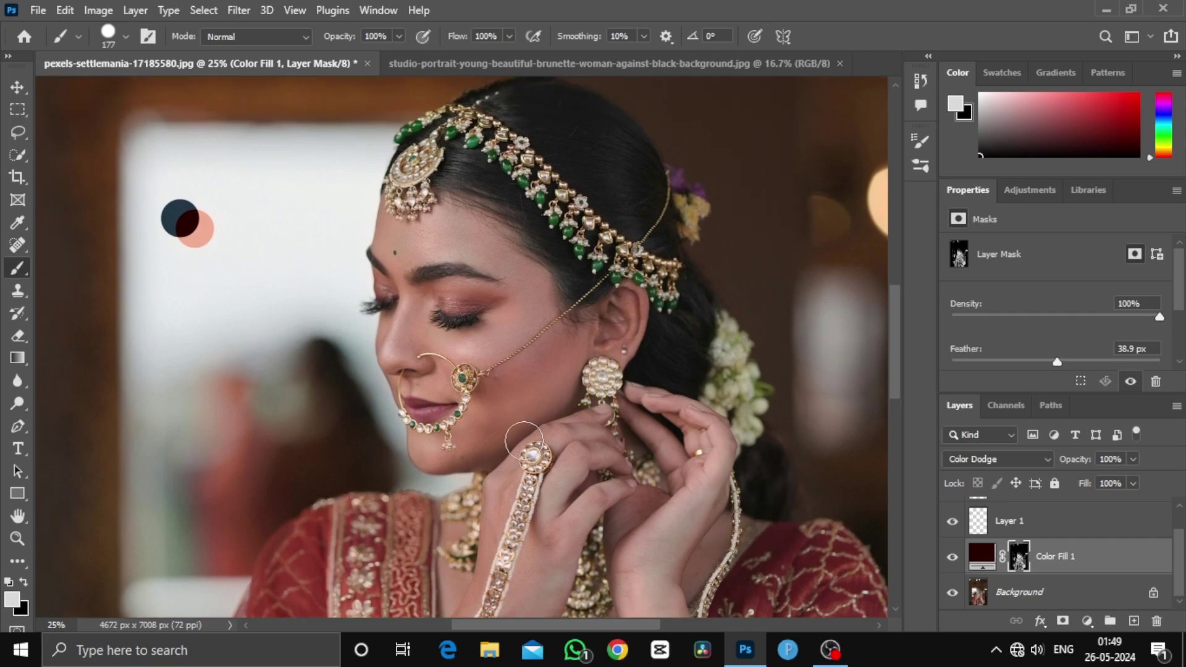
# - Delete the Layer 1 and Layer 2 colour-swatch layers
pyautogui.click(999, 525)
pyautogui.hotkey('ctrl', 'shift', 'alt', 'n')
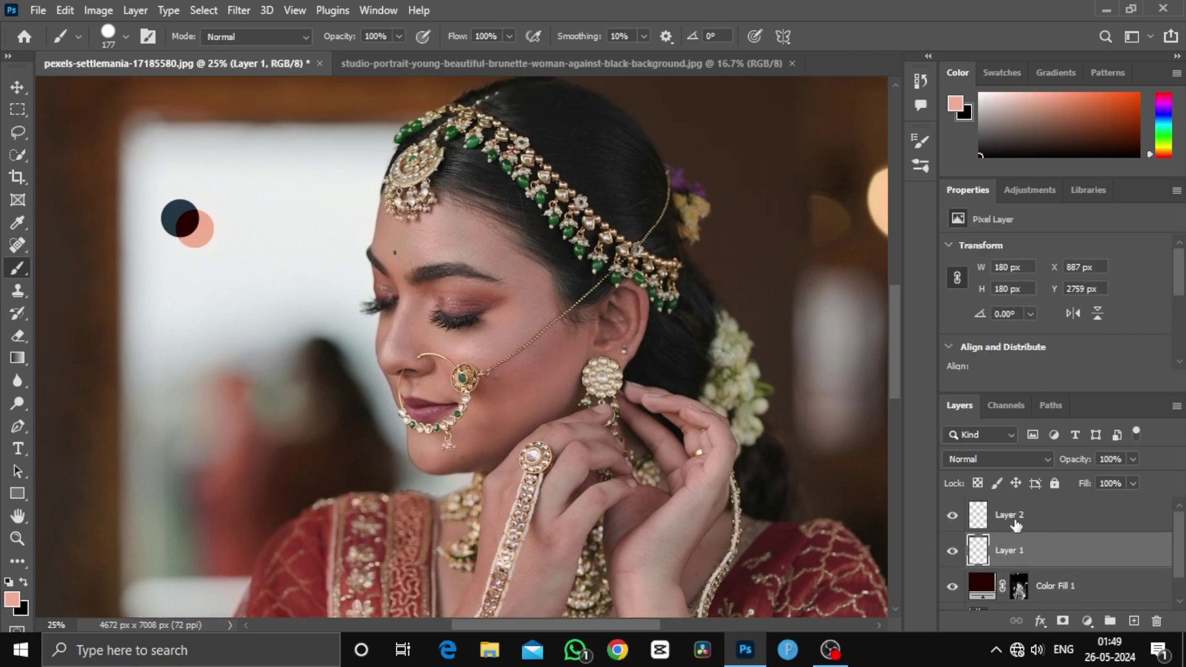
pyautogui.press('Delete')
pyautogui.press('Delete')
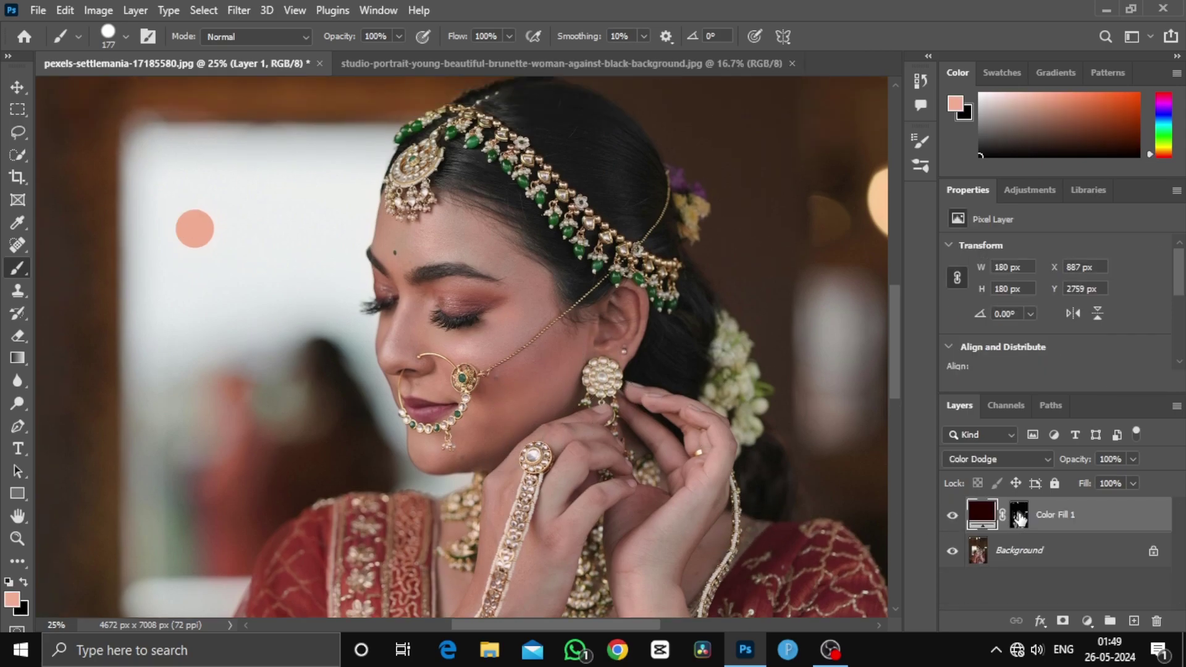
# - Toggle Color Fill 1's visibility to compare the skin glow before and after
pyautogui.click(952, 518)
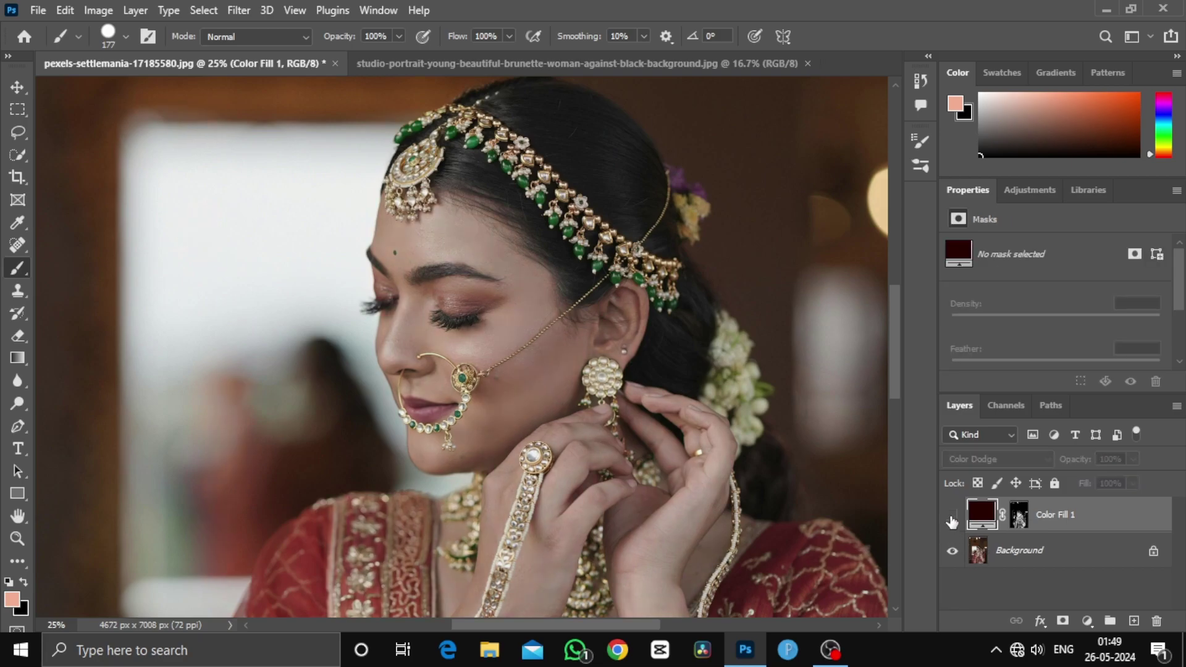
pyautogui.click(952, 517)
pyautogui.click(953, 518)
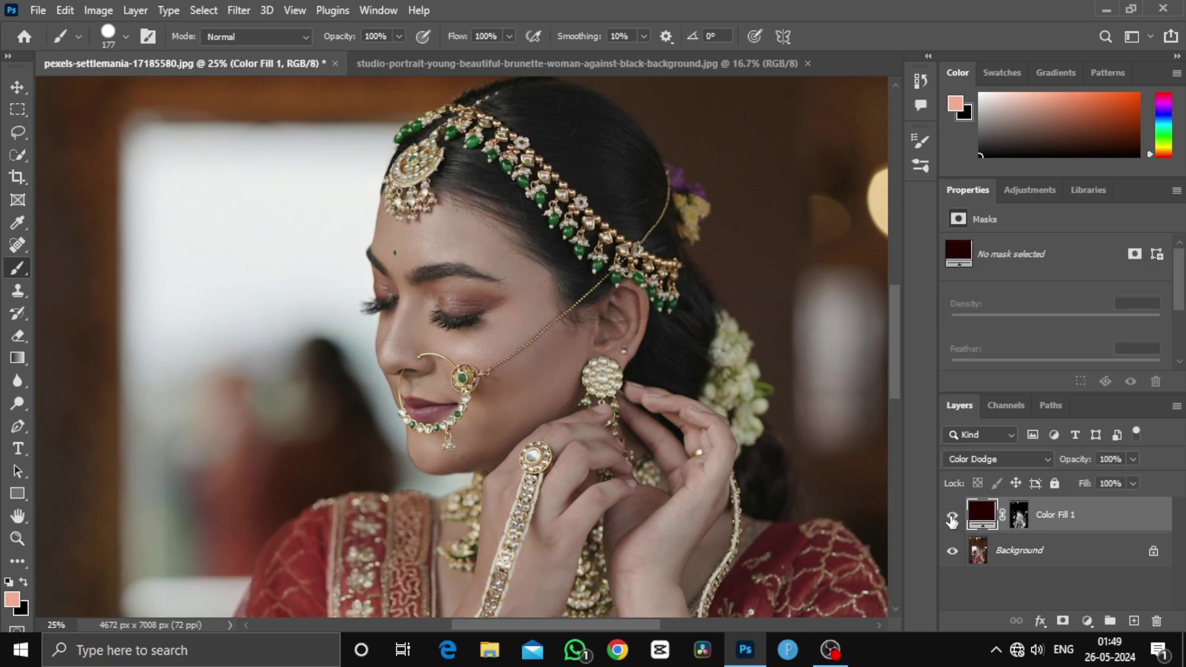
pyautogui.click(953, 518)
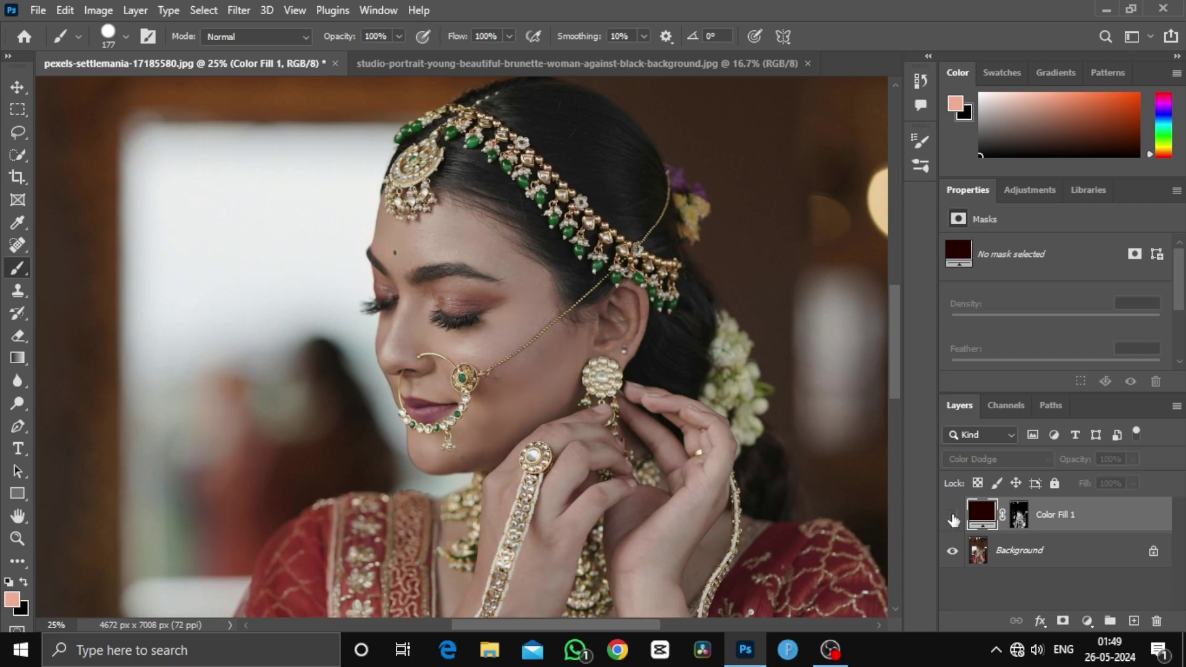
pyautogui.click(953, 516)
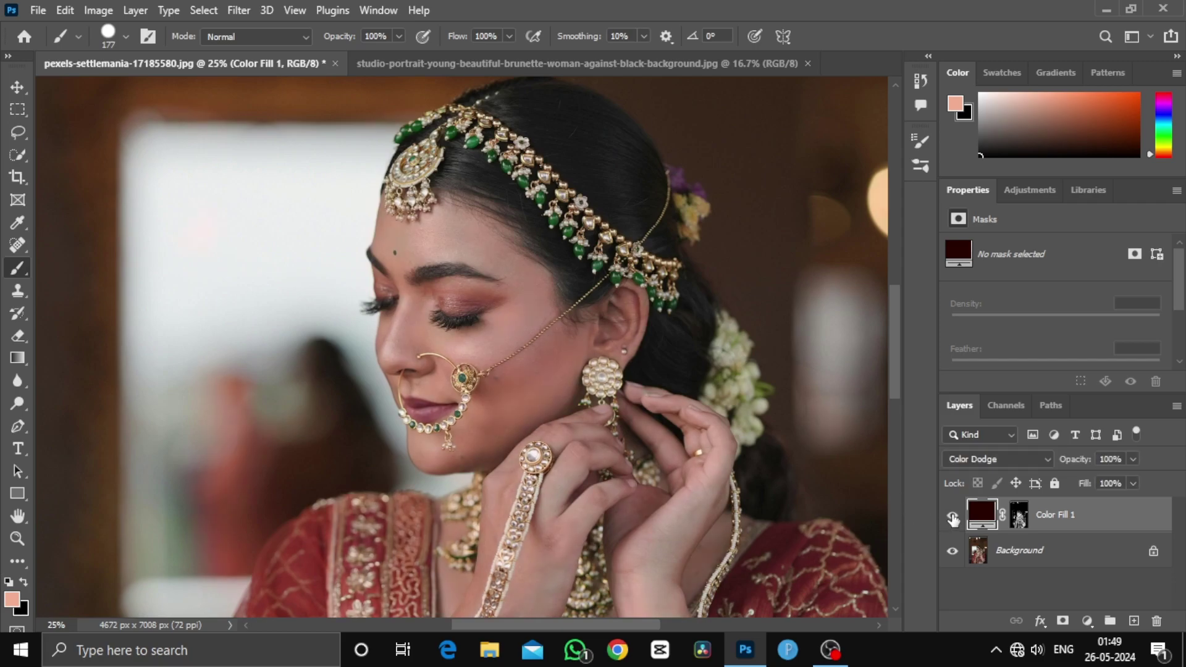
pyautogui.click(632, 65)
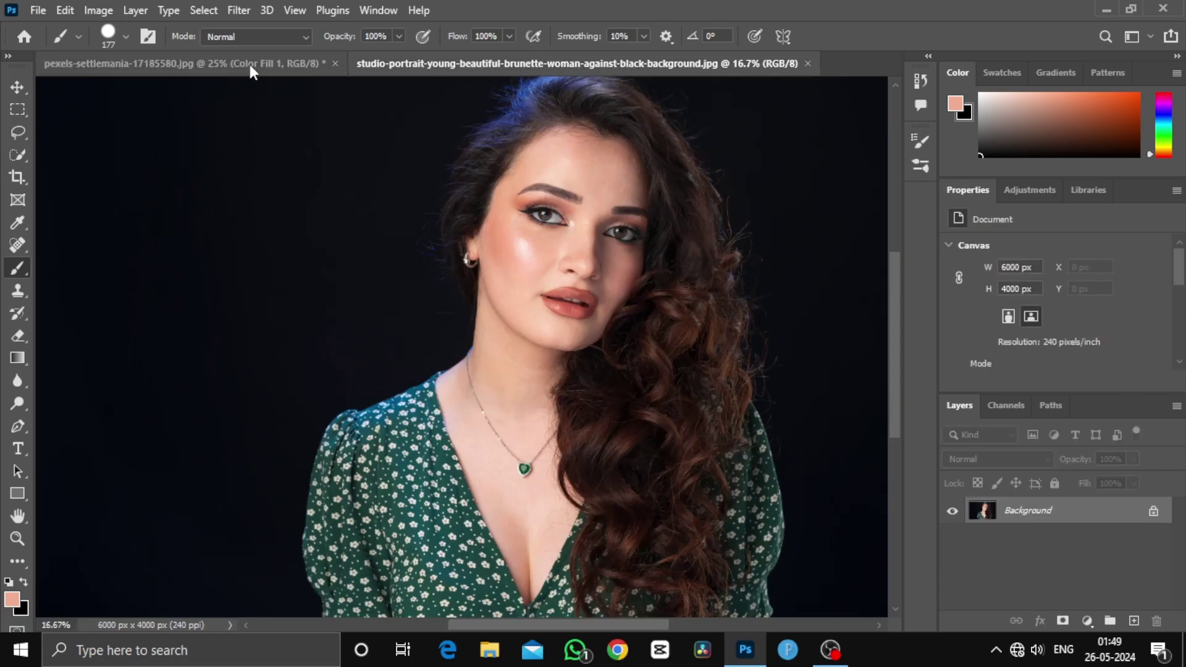
# - Compare the edited bridal photo against the studio portrait, ending on the bridal photo
pyautogui.click(250, 64)
pyautogui.click(535, 64)
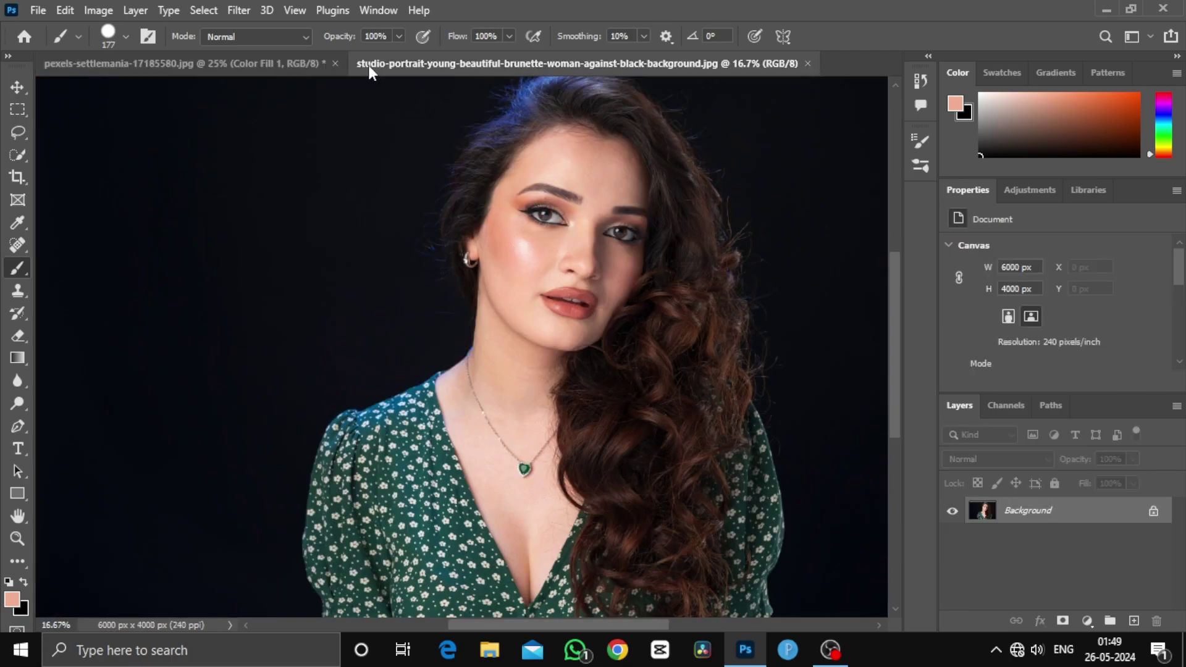
pyautogui.click(292, 73)
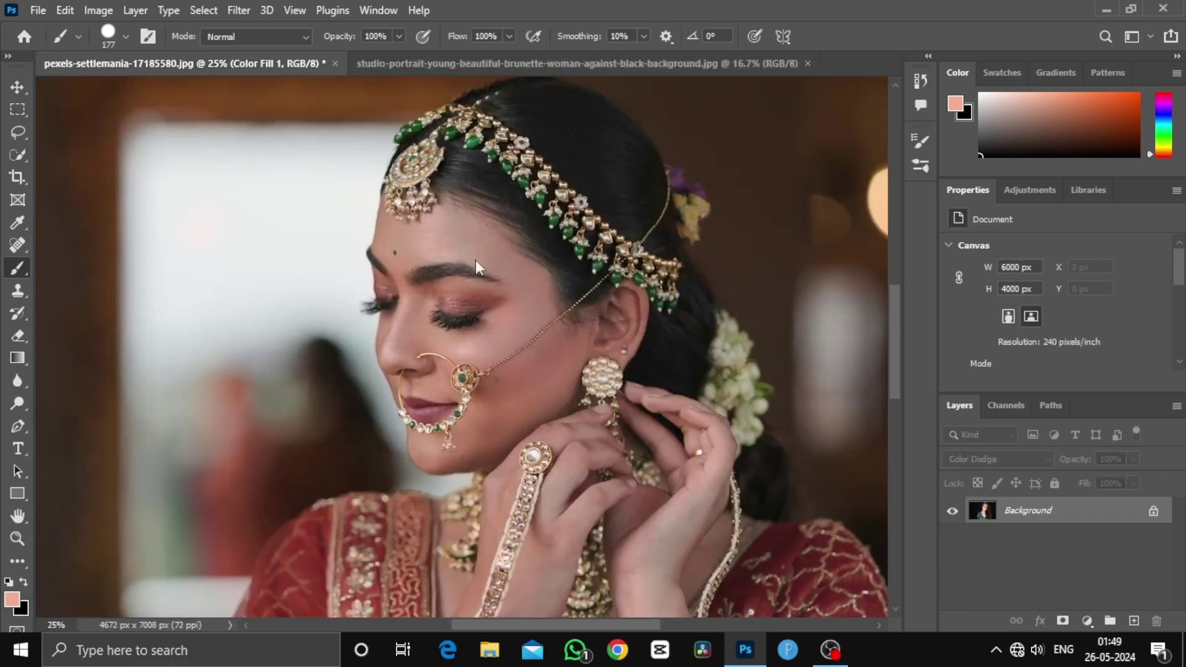
pyautogui.click(587, 69)
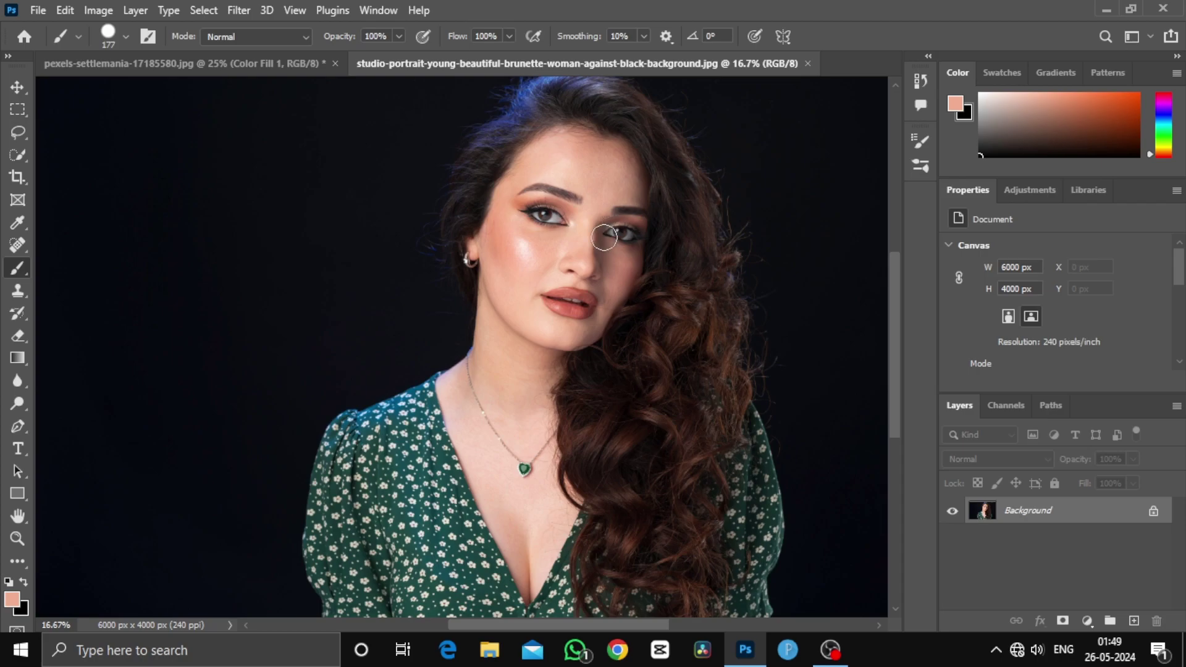
pyautogui.click(288, 64)
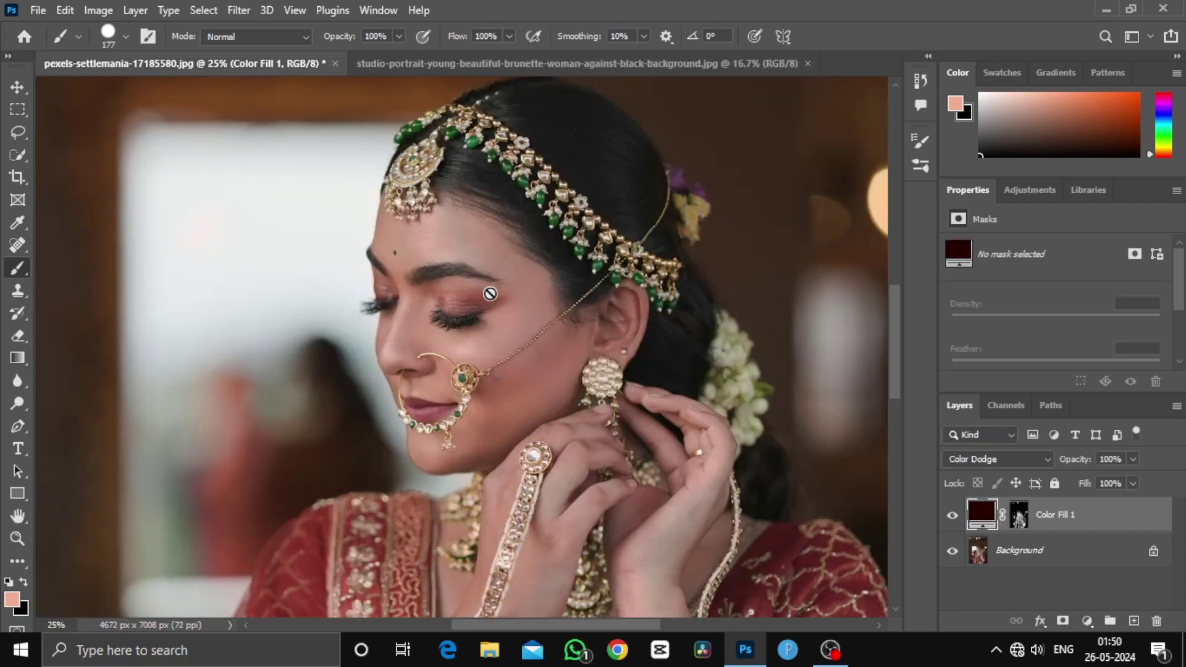